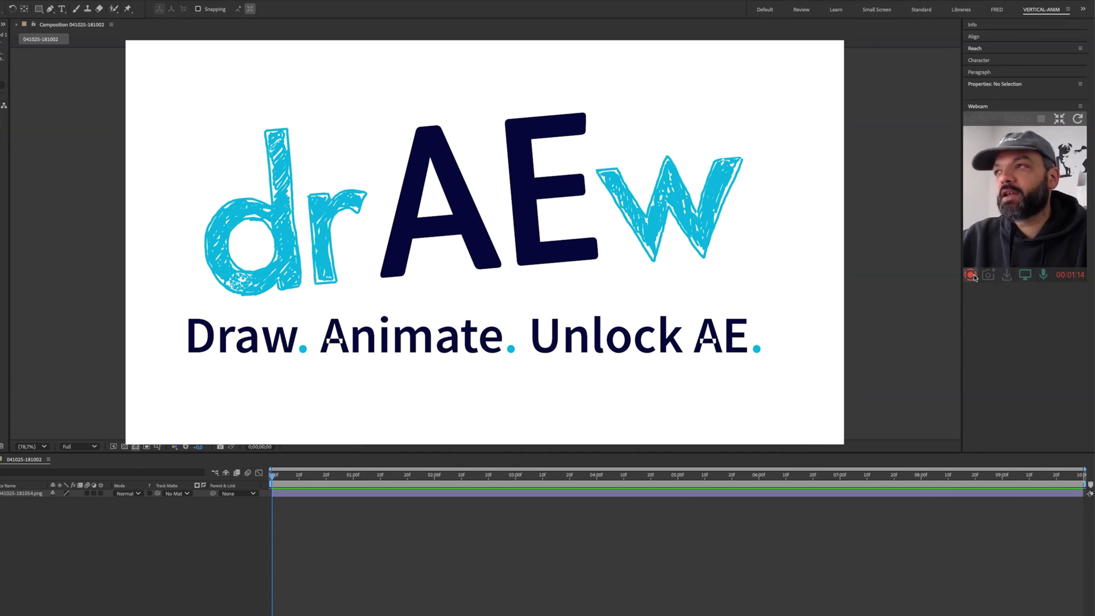
Step: Restart the webcam recording from the Webcam panel
{"action": "left_click", "coordinate": [971, 275]}
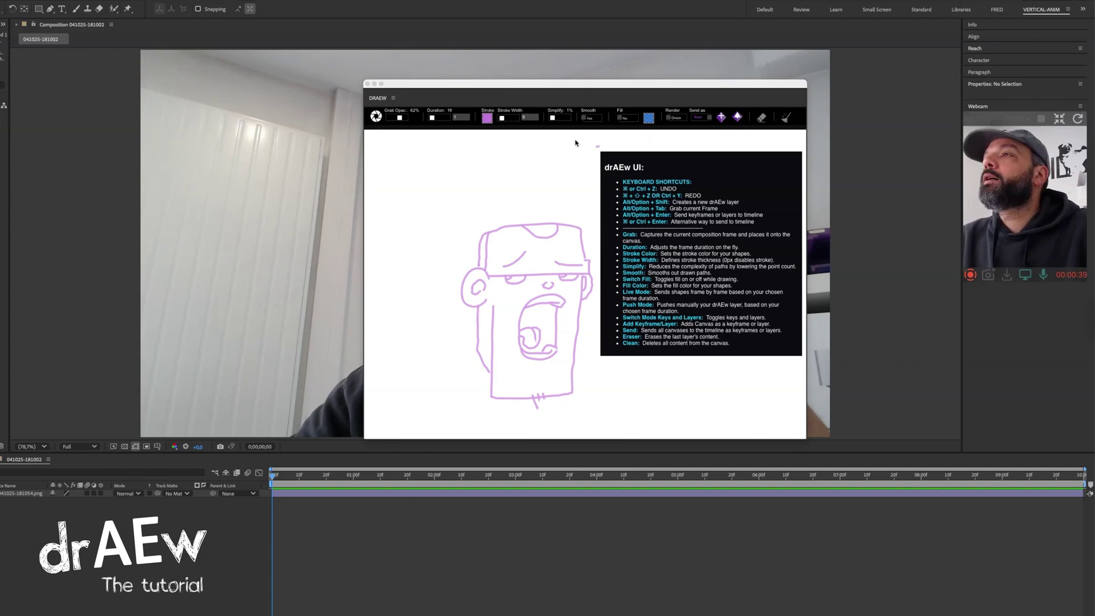
Step: Grab the current webcam frame at 100% opacity and set frame duration to 25 frames
{"action": "left_click_drag", "start_coordinate": [508, 88], "coordinate": [631, 95]}
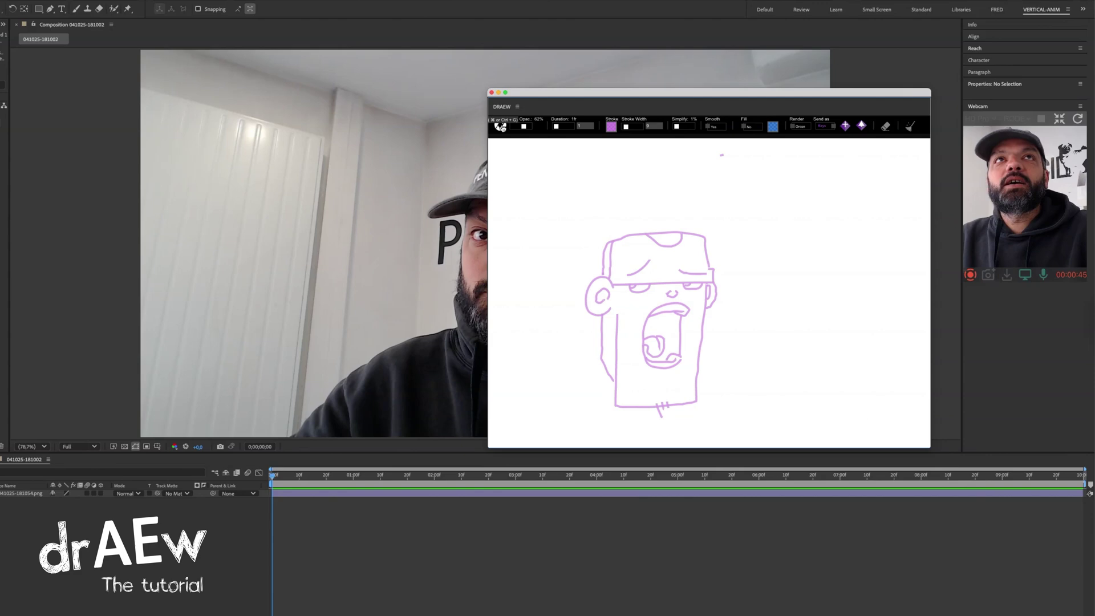
{"action": "left_click", "coordinate": [501, 126]}
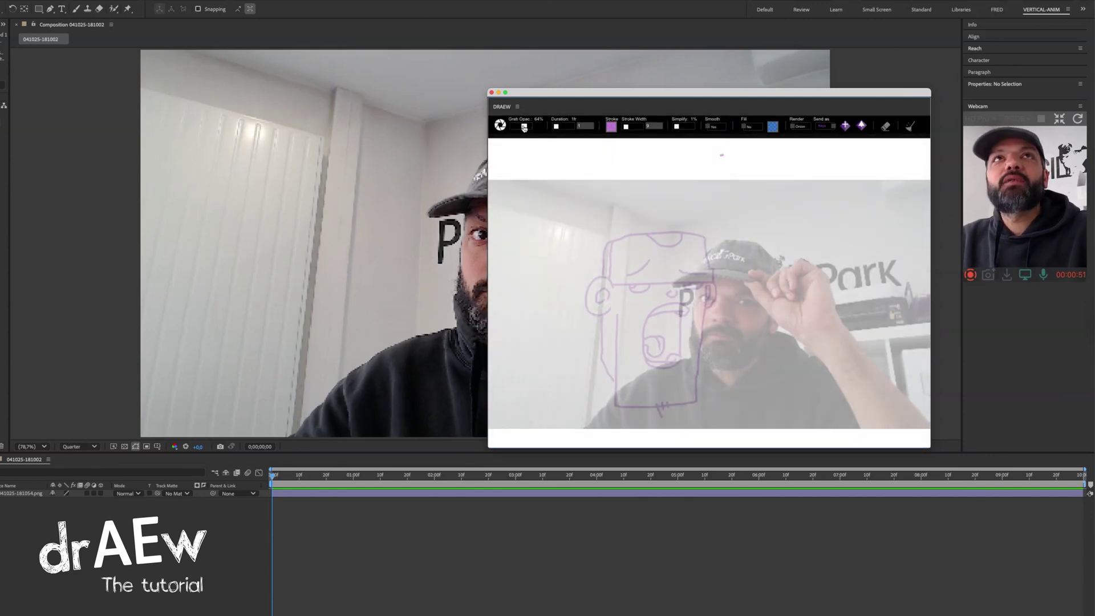
{"action": "left_click_drag", "start_coordinate": [524, 127], "coordinate": [546, 136]}
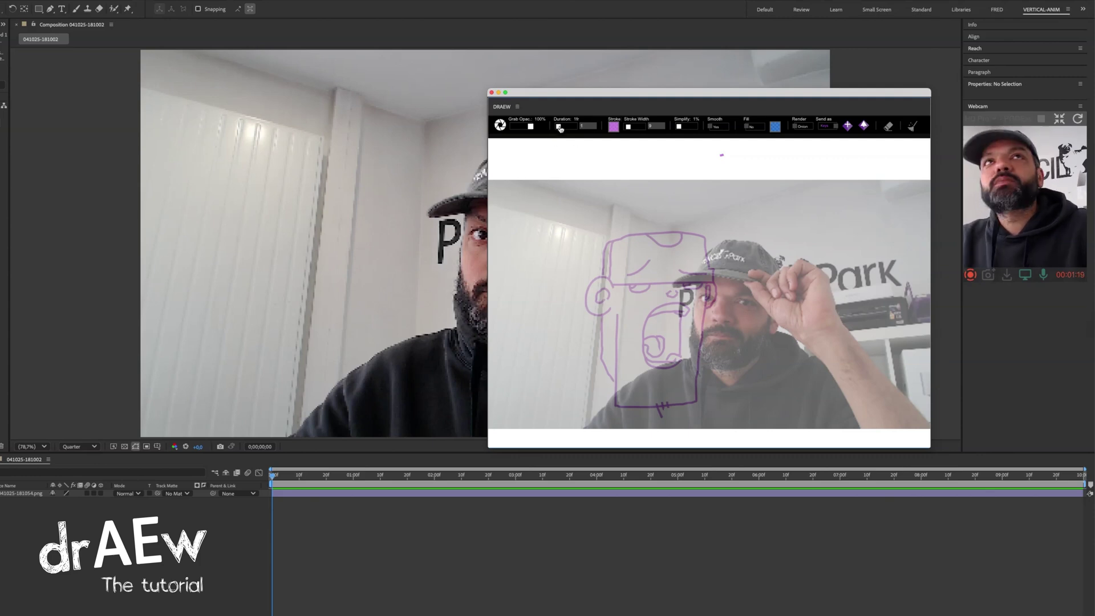
{"action": "left_click_drag", "start_coordinate": [559, 129], "coordinate": [552, 128]}
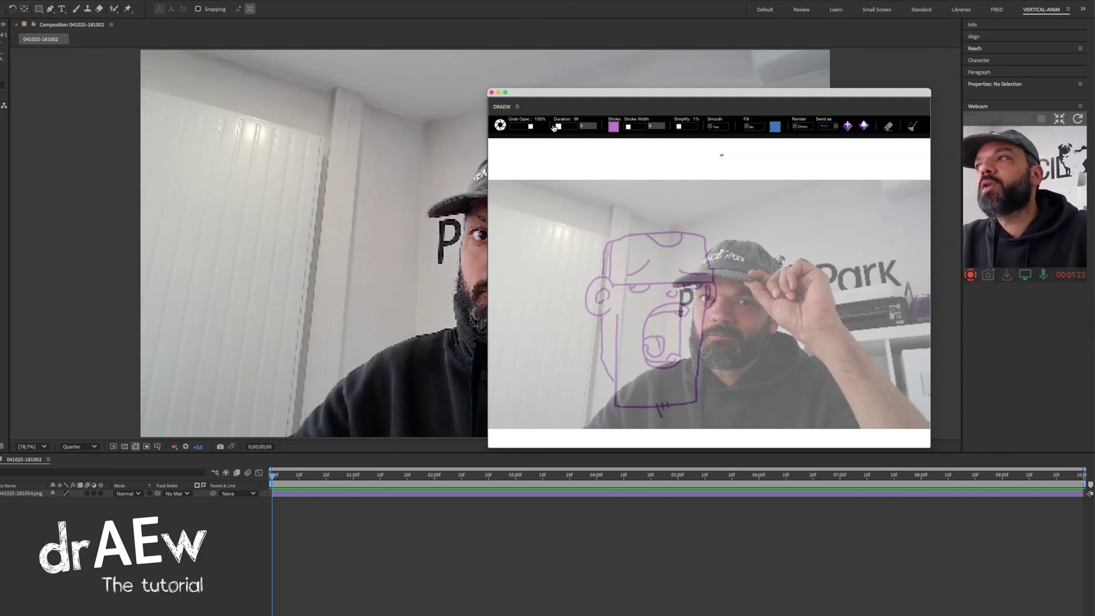
{"action": "mouse_move", "coordinate": [558, 127]}
{"action": "left_mouse_down"}
{"action": "mouse_move", "coordinate": [545, 128]}
{"action": "mouse_move", "coordinate": [559, 128]}
{"action": "left_mouse_up"}
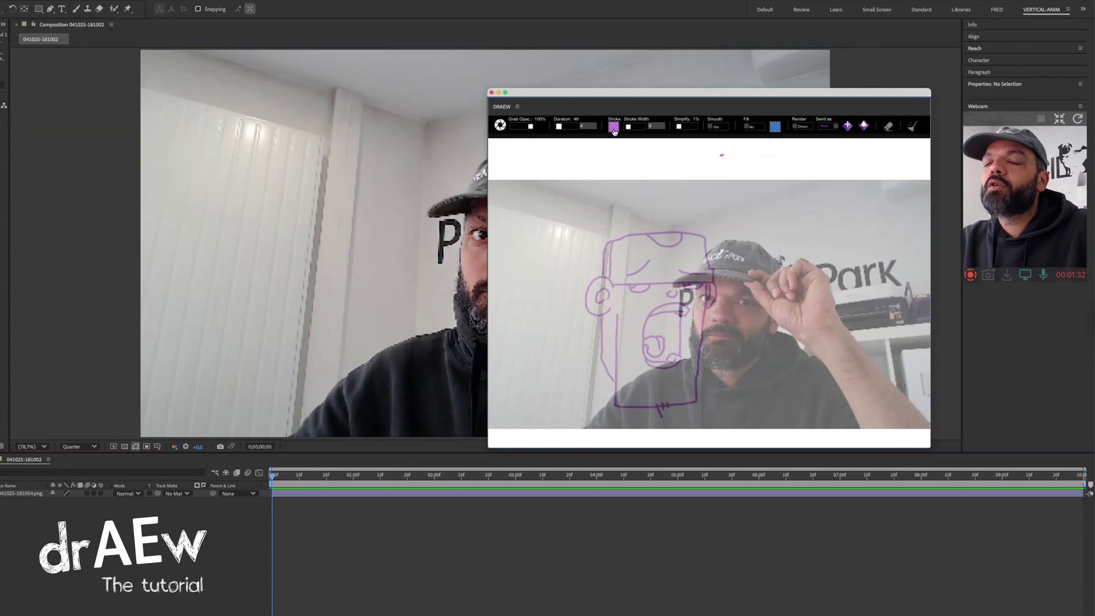
Step: Set the drAEw stroke to a translucent pink at width 45
{"action": "left_click", "coordinate": [614, 128]}
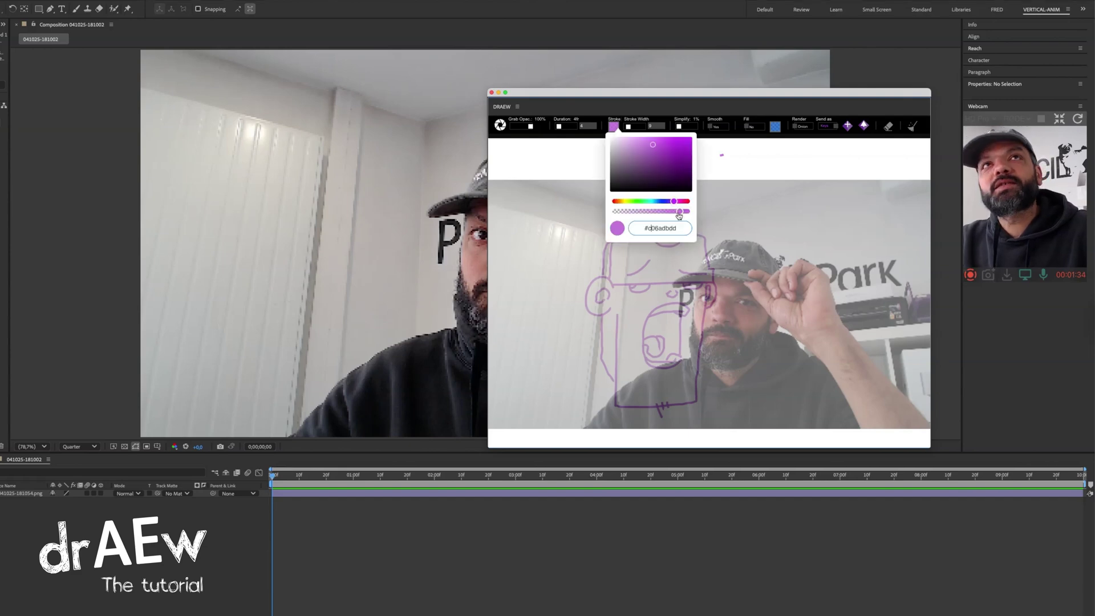
{"action": "mouse_move", "coordinate": [679, 211]}
{"action": "left_mouse_down"}
{"action": "mouse_move", "coordinate": [655, 213]}
{"action": "mouse_move", "coordinate": [683, 202]}
{"action": "left_mouse_up"}
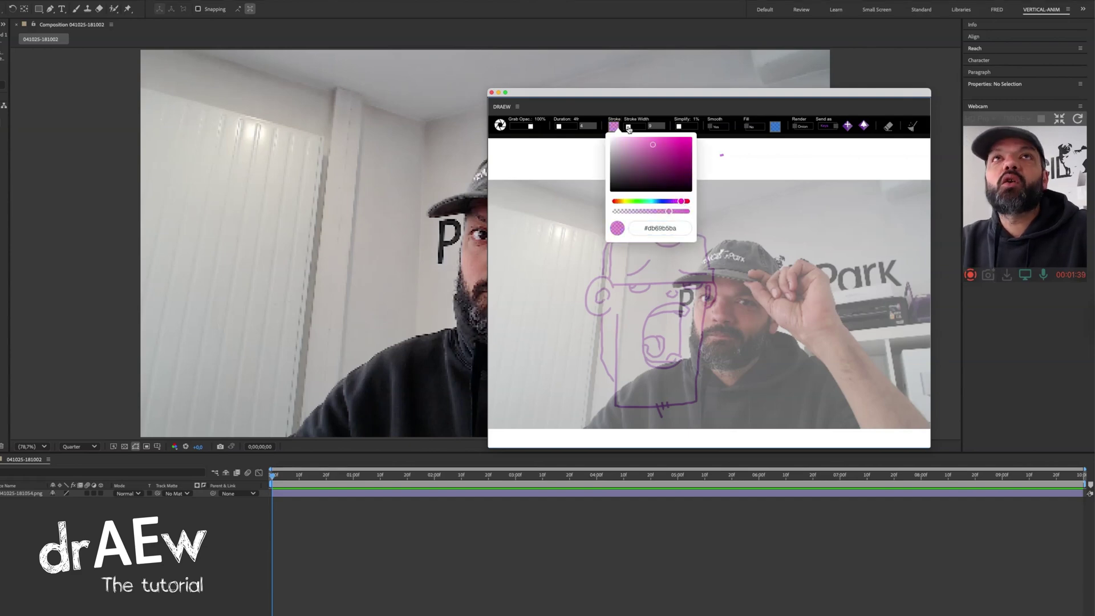
{"action": "left_click_drag", "start_coordinate": [628, 126], "coordinate": [634, 126]}
Step: Draw a pink circle and two spirals, then send them as keyframes
{"action": "mouse_move", "coordinate": [741, 190]}
{"action": "left_mouse_down"}
{"action": "mouse_move", "coordinate": [675, 176]}
{"action": "mouse_move", "coordinate": [639, 182]}
{"action": "mouse_move", "coordinate": [613, 201]}
{"action": "mouse_move", "coordinate": [593, 263]}
{"action": "mouse_move", "coordinate": [645, 348]}
{"action": "mouse_move", "coordinate": [787, 331]}
{"action": "mouse_move", "coordinate": [780, 244]}
{"action": "mouse_move", "coordinate": [681, 259]}
{"action": "mouse_move", "coordinate": [681, 316]}
{"action": "mouse_move", "coordinate": [733, 308]}
{"action": "left_mouse_up"}
{"action": "mouse_move", "coordinate": [559, 211]}
{"action": "left_mouse_down"}
{"action": "mouse_move", "coordinate": [521, 319]}
{"action": "mouse_move", "coordinate": [573, 295]}
{"action": "mouse_move", "coordinate": [539, 275]}
{"action": "left_mouse_up"}
{"action": "left_click", "coordinate": [802, 199]}
{"action": "left_click_drag", "start_coordinate": [789, 204], "coordinate": [789, 298]}
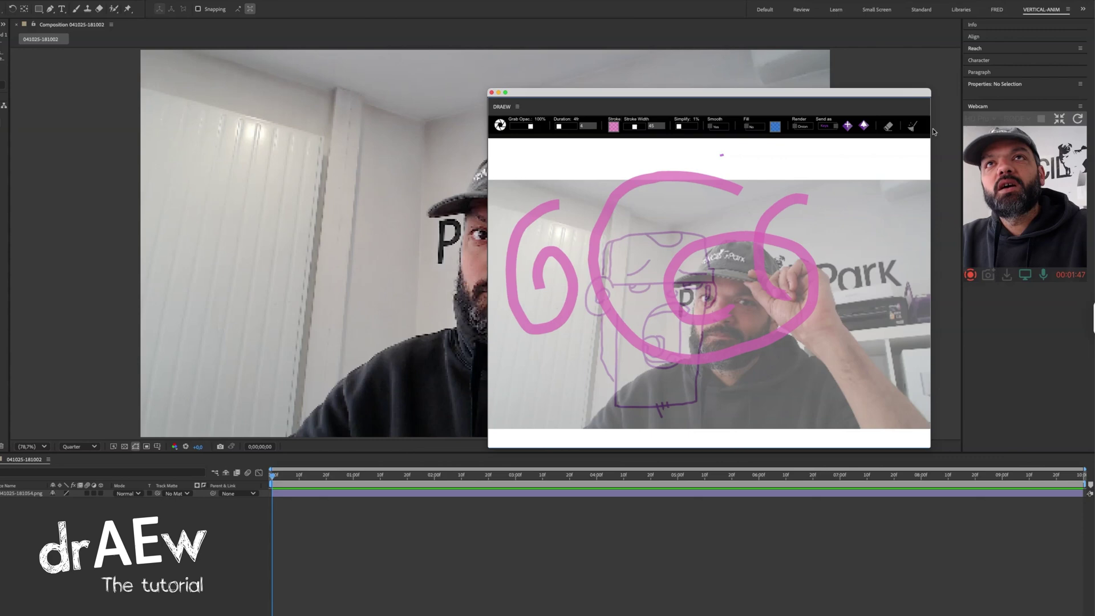
{"action": "left_click", "coordinate": [864, 127]}
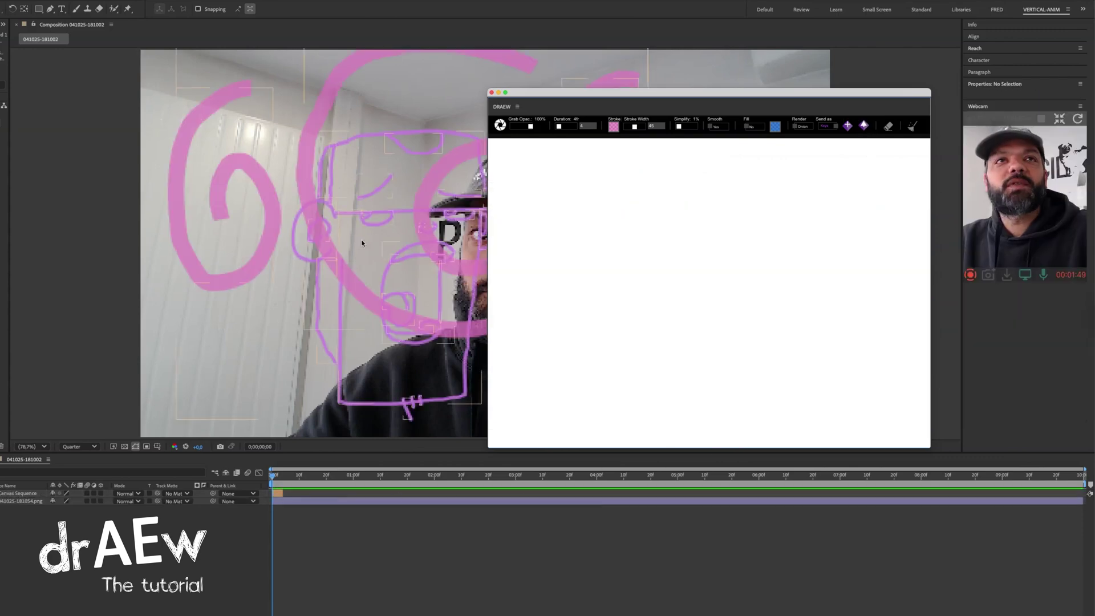
{"action": "left_click_drag", "start_coordinate": [630, 94], "coordinate": [945, 115]}
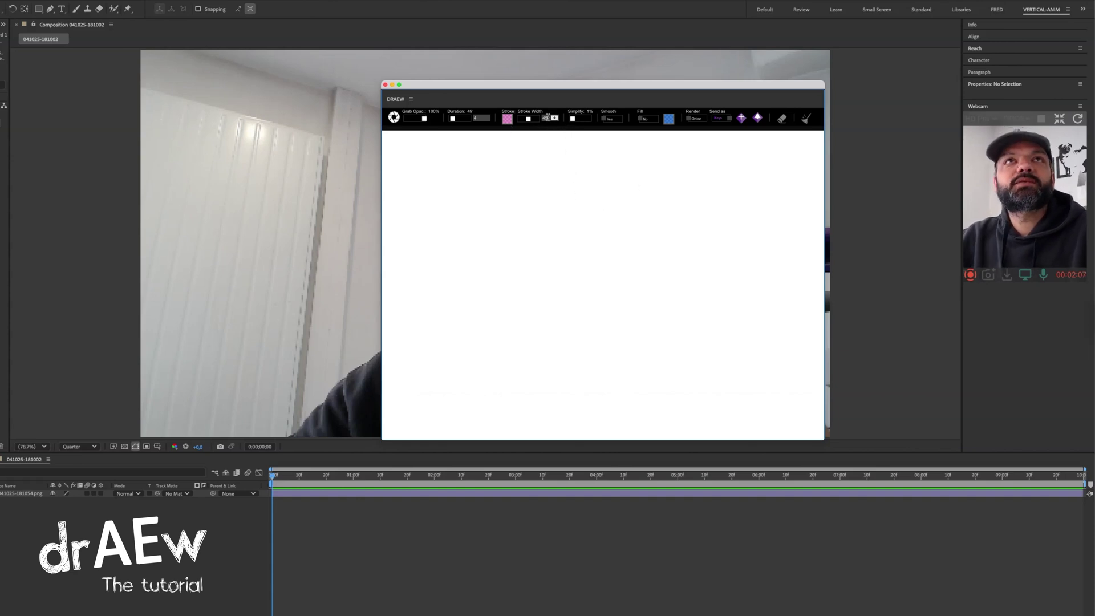
Step: Draw four wavy pink lines at stroke width 13, raising Simplify to 51%
{"action": "left_click_drag", "start_coordinate": [555, 121], "coordinate": [523, 121]}
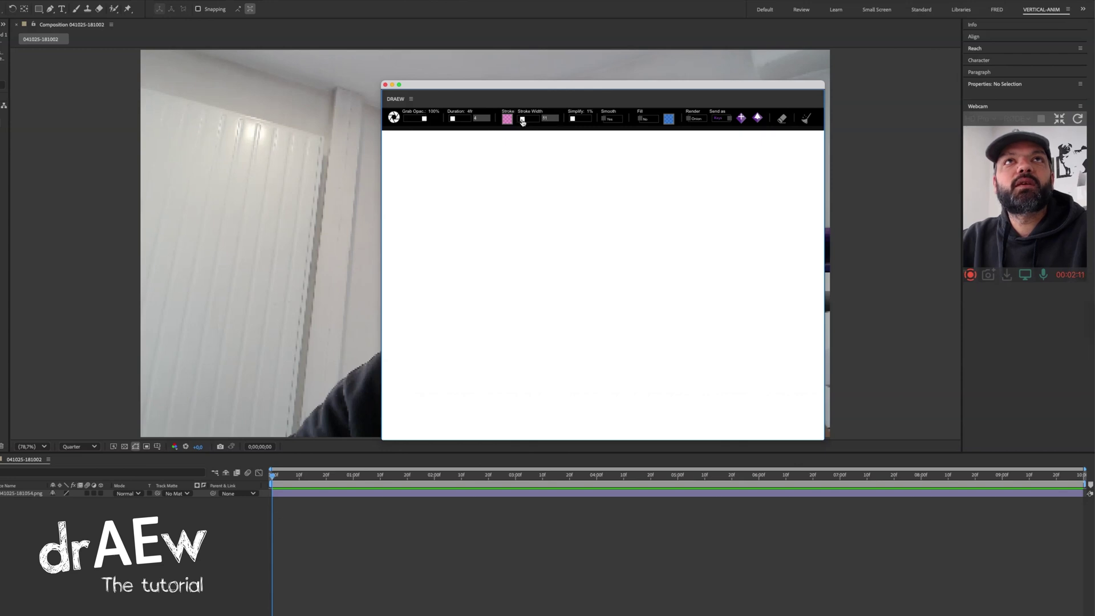
{"action": "mouse_move", "coordinate": [647, 193]}
{"action": "left_mouse_down"}
{"action": "mouse_move", "coordinate": [576, 197]}
{"action": "mouse_move", "coordinate": [580, 226]}
{"action": "mouse_move", "coordinate": [517, 255]}
{"action": "mouse_move", "coordinate": [533, 303]}
{"action": "mouse_move", "coordinate": [505, 403]}
{"action": "left_mouse_up"}
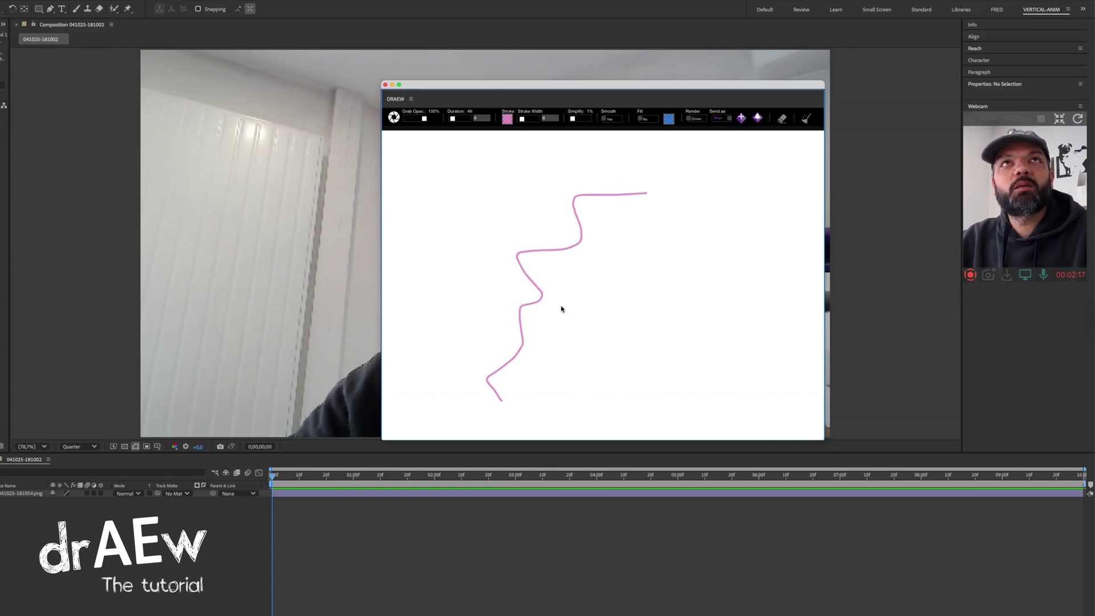
{"action": "left_click_drag", "start_coordinate": [573, 118], "coordinate": [582, 118]}
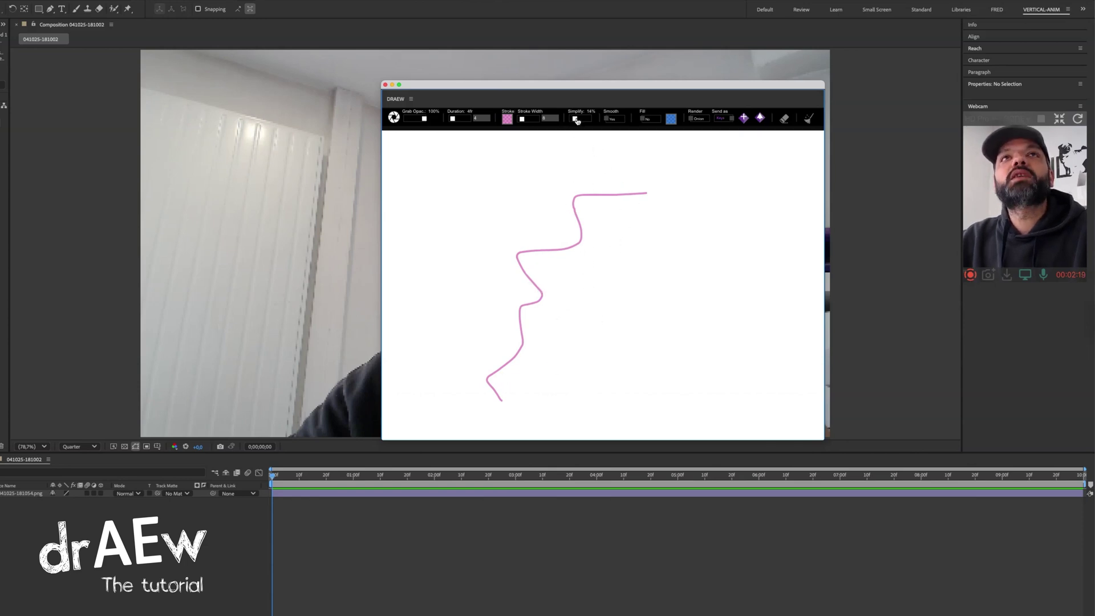
{"action": "mouse_move", "coordinate": [704, 195]}
{"action": "left_mouse_down"}
{"action": "mouse_move", "coordinate": [645, 218]}
{"action": "mouse_move", "coordinate": [654, 234]}
{"action": "mouse_move", "coordinate": [626, 254]}
{"action": "mouse_move", "coordinate": [614, 311]}
{"action": "left_mouse_up"}
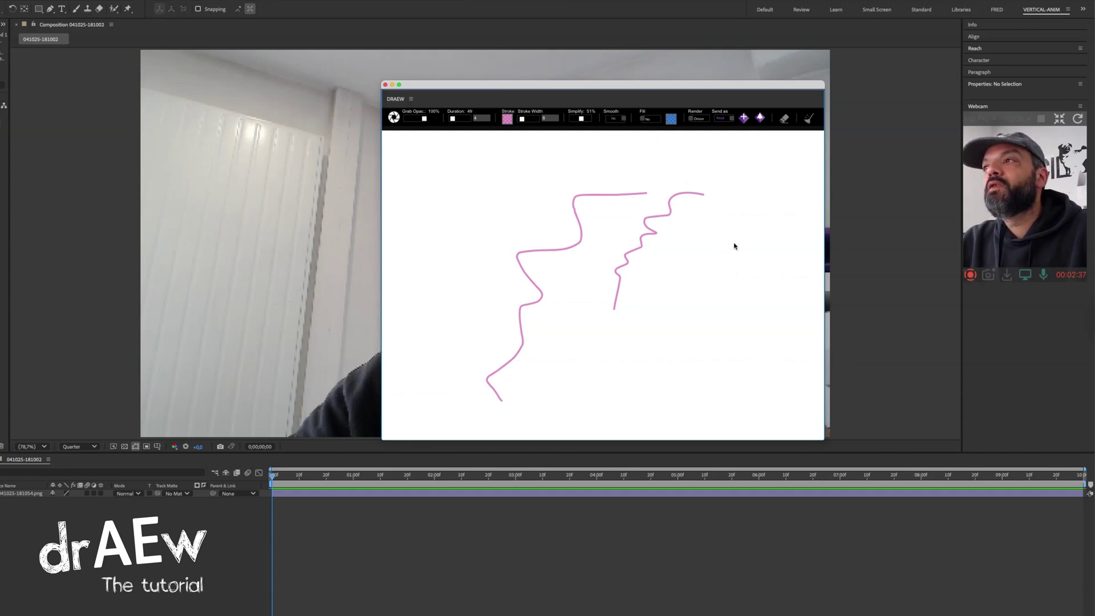
{"action": "mouse_move", "coordinate": [741, 218]}
{"action": "left_mouse_down"}
{"action": "mouse_move", "coordinate": [712, 219]}
{"action": "mouse_move", "coordinate": [712, 240]}
{"action": "mouse_move", "coordinate": [663, 301]}
{"action": "mouse_move", "coordinate": [667, 328]}
{"action": "mouse_move", "coordinate": [654, 353]}
{"action": "left_mouse_up"}
{"action": "left_click_drag", "start_coordinate": [755, 227], "coordinate": [720, 346]}
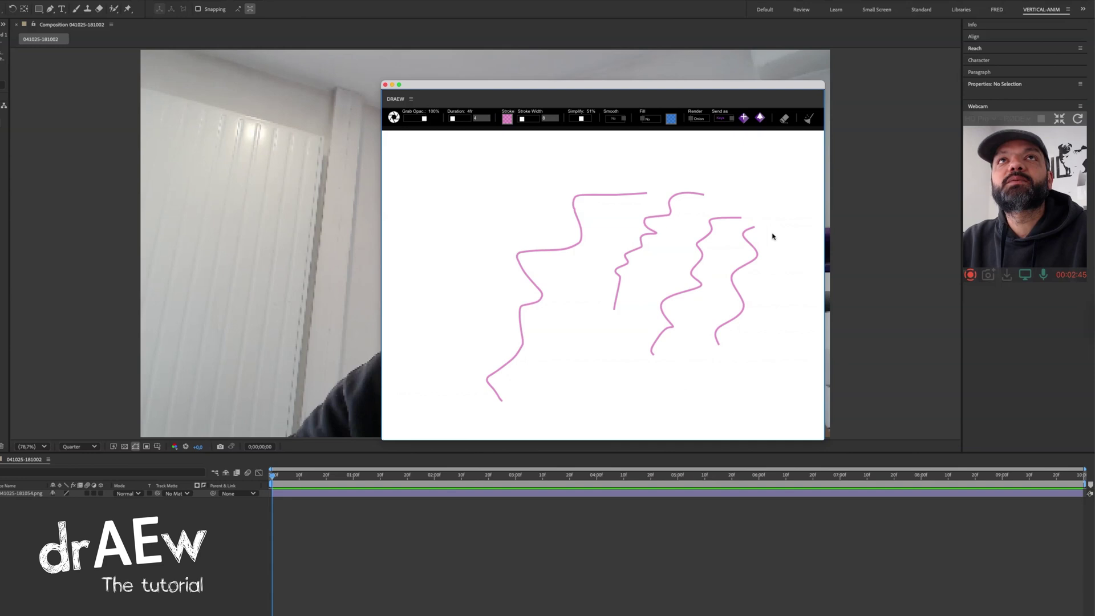
Step: Enable a translucent blue fill and draw a rounded blue blob at upper left
{"action": "left_click", "coordinate": [672, 119]}
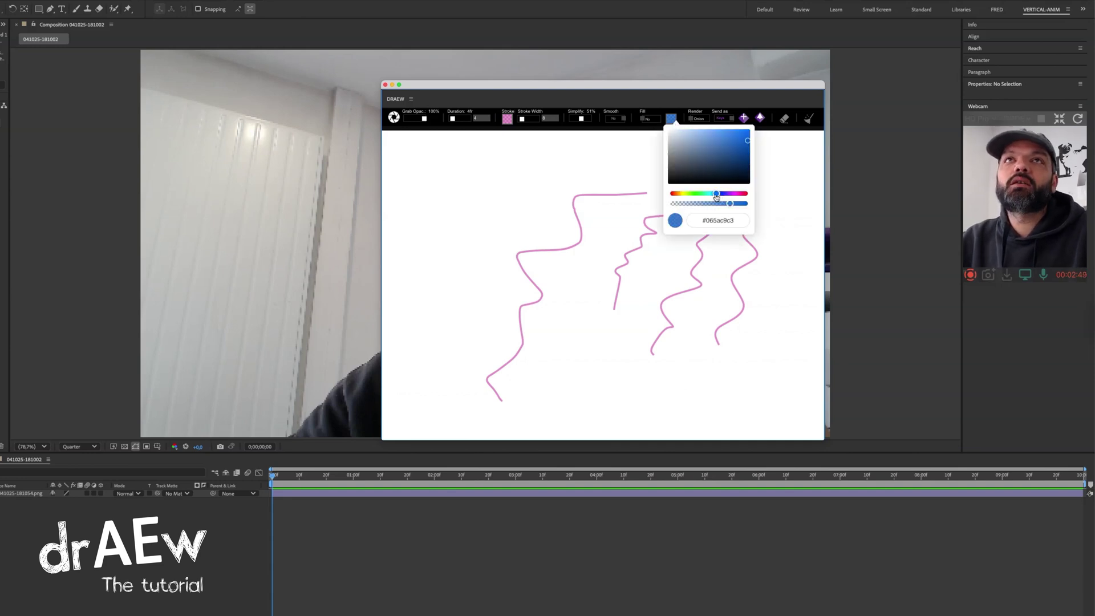
{"action": "mouse_move", "coordinate": [717, 194]}
{"action": "left_mouse_down"}
{"action": "mouse_move", "coordinate": [697, 195]}
{"action": "mouse_move", "coordinate": [713, 194]}
{"action": "mouse_move", "coordinate": [698, 204]}
{"action": "mouse_move", "coordinate": [722, 206]}
{"action": "mouse_move", "coordinate": [720, 194]}
{"action": "left_mouse_up"}
{"action": "left_click", "coordinate": [730, 204]}
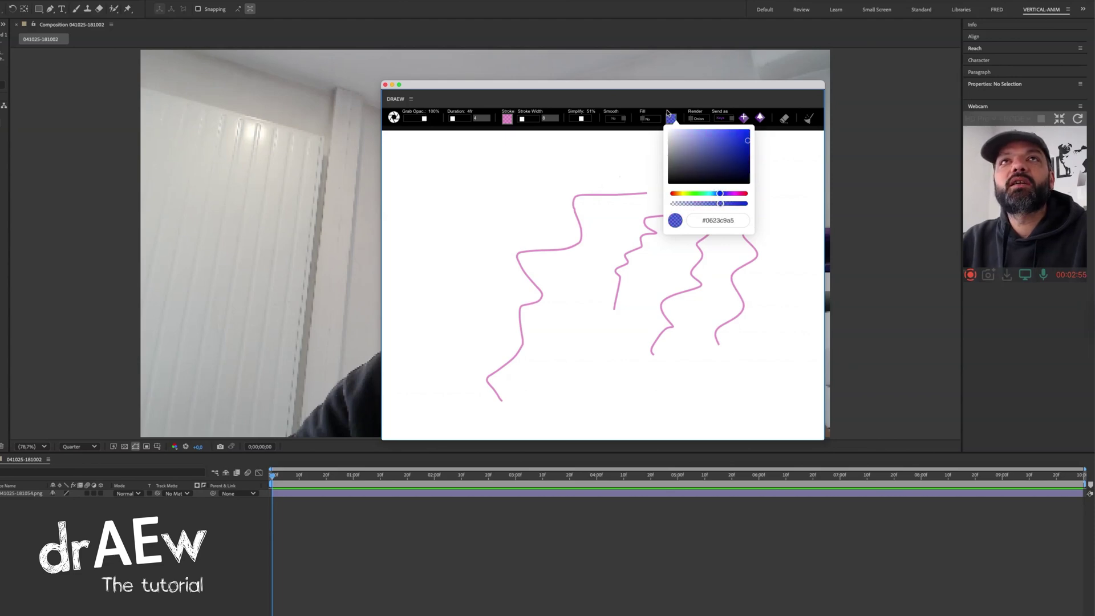
{"action": "left_click", "coordinate": [652, 119]}
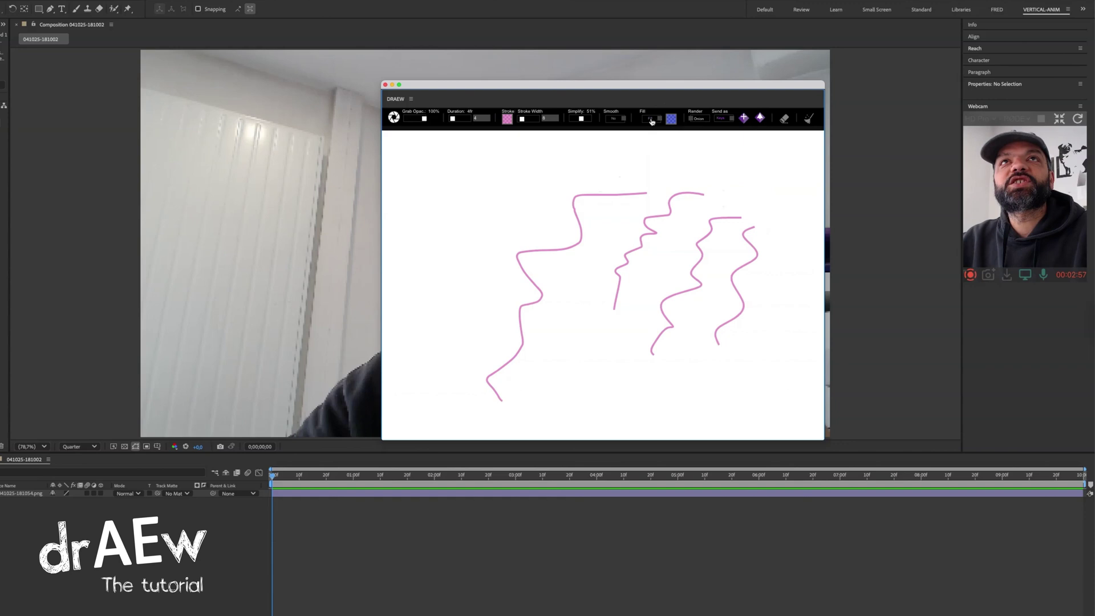
{"action": "mouse_move", "coordinate": [590, 156]}
{"action": "left_mouse_down"}
{"action": "mouse_move", "coordinate": [470, 163]}
{"action": "mouse_move", "coordinate": [439, 221]}
{"action": "mouse_move", "coordinate": [447, 279]}
{"action": "mouse_move", "coordinate": [554, 341]}
{"action": "left_mouse_up"}
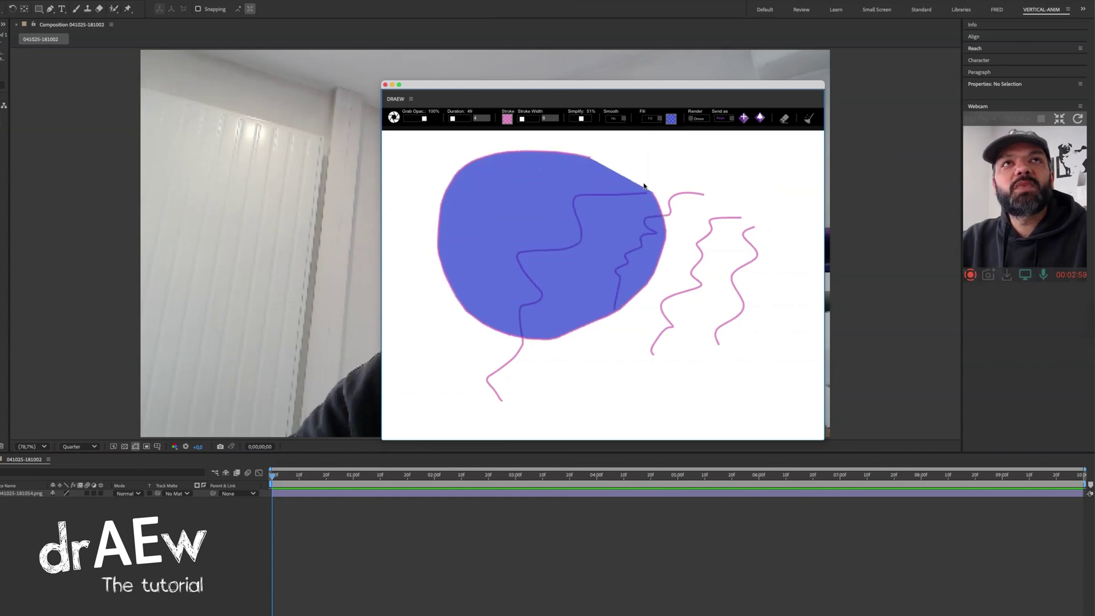
{"action": "left_click_drag", "start_coordinate": [644, 186], "coordinate": [591, 164]}
{"action": "mouse_move", "coordinate": [518, 273]}
{"action": "left_mouse_down"}
{"action": "mouse_move", "coordinate": [599, 267]}
{"action": "mouse_move", "coordinate": [602, 198]}
{"action": "mouse_move", "coordinate": [568, 207]}
{"action": "left_mouse_up"}
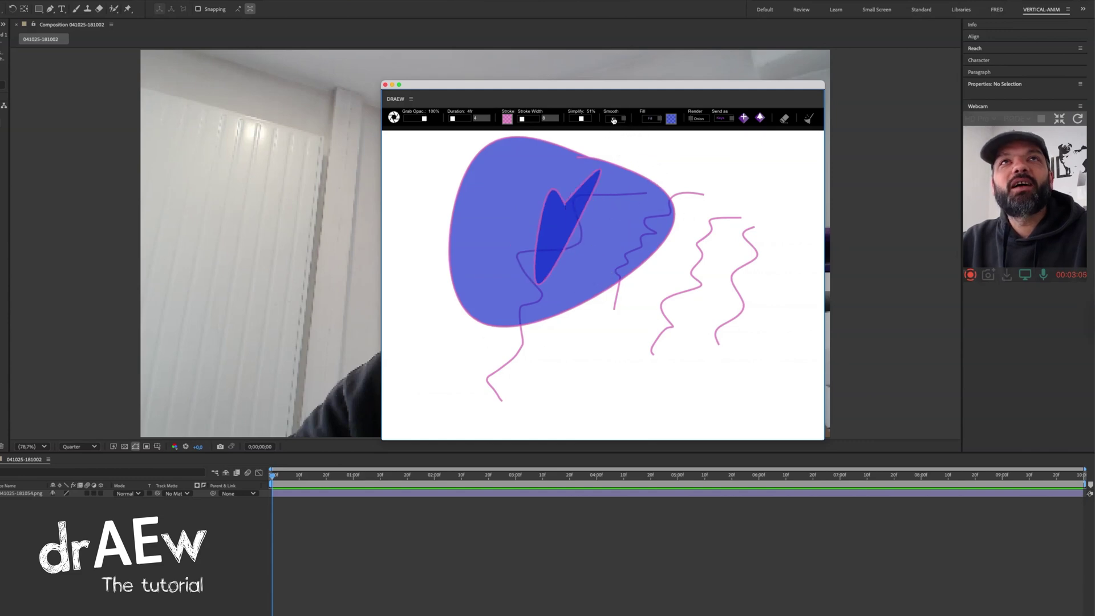
Step: Lower Simplify to 6% and draw overlapping filled blobs in the lower right
{"action": "left_click_drag", "start_coordinate": [581, 118], "coordinate": [573, 120]}
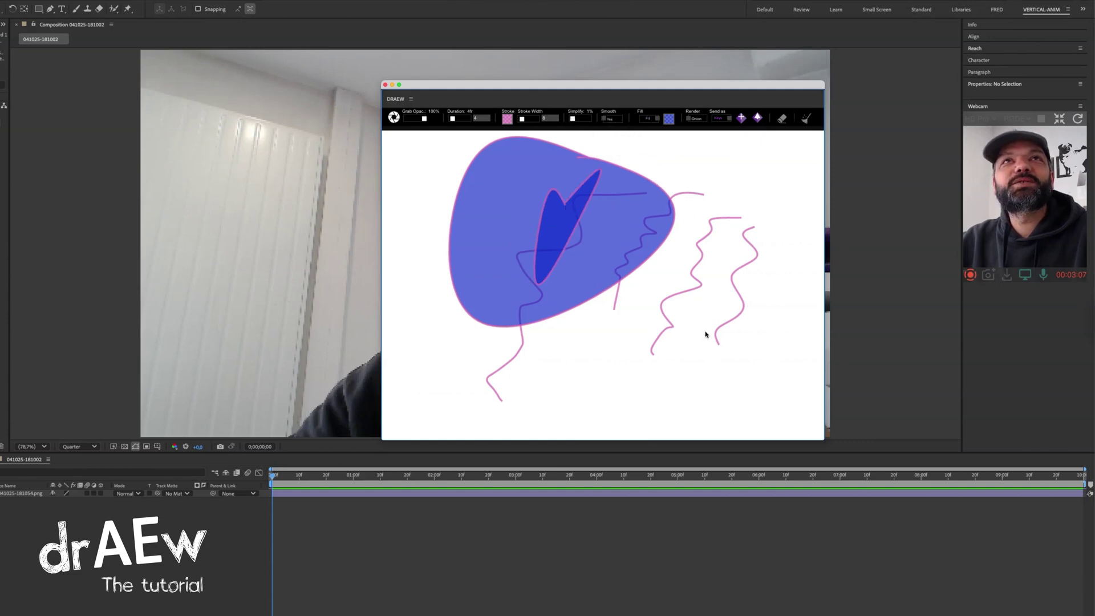
{"action": "mouse_move", "coordinate": [706, 334]}
{"action": "left_mouse_down"}
{"action": "mouse_move", "coordinate": [622, 370]}
{"action": "mouse_move", "coordinate": [694, 428]}
{"action": "mouse_move", "coordinate": [782, 344]}
{"action": "mouse_move", "coordinate": [713, 336]}
{"action": "left_mouse_up"}
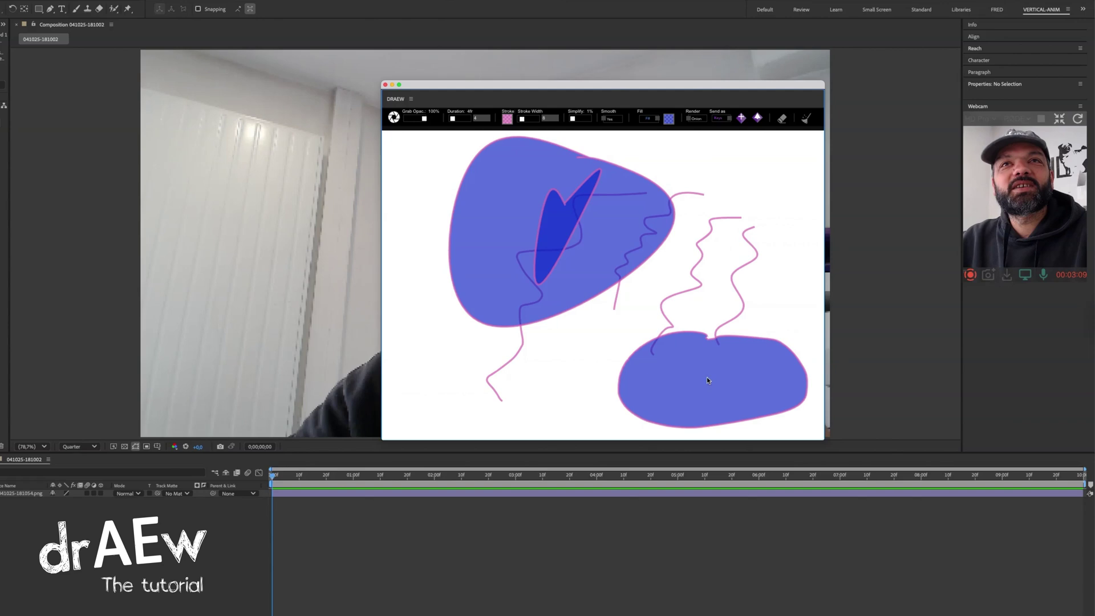
{"action": "mouse_move", "coordinate": [708, 380]}
{"action": "left_mouse_down"}
{"action": "mouse_move", "coordinate": [732, 405]}
{"action": "mouse_move", "coordinate": [701, 370]}
{"action": "left_mouse_up"}
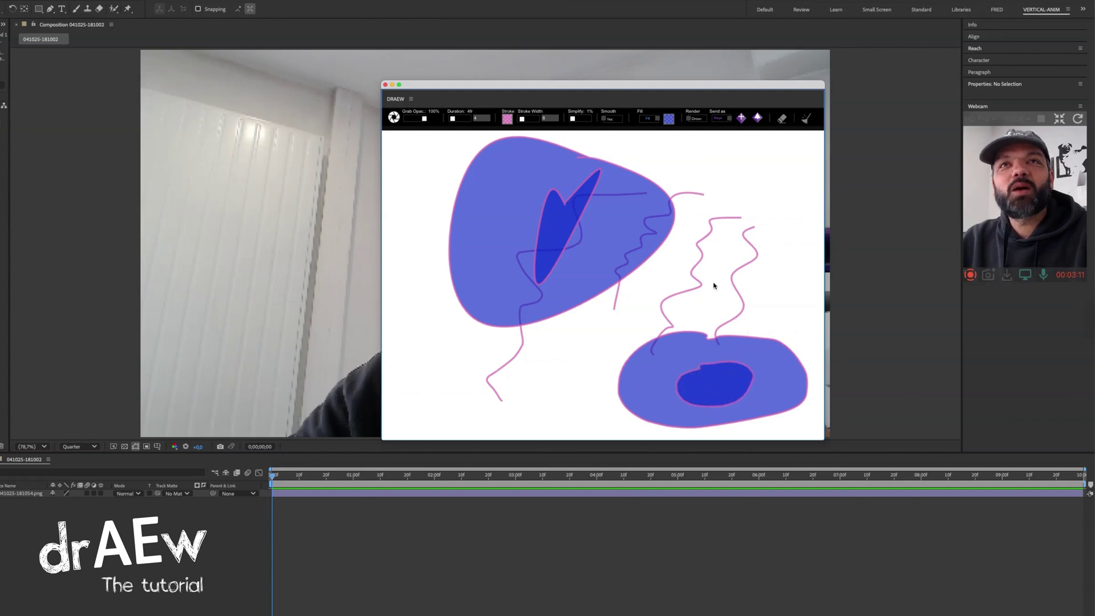
{"action": "mouse_move", "coordinate": [714, 286]}
{"action": "left_mouse_down"}
{"action": "mouse_move", "coordinate": [707, 385]}
{"action": "mouse_move", "coordinate": [758, 368]}
{"action": "mouse_move", "coordinate": [741, 263]}
{"action": "mouse_move", "coordinate": [710, 285]}
{"action": "left_mouse_up"}
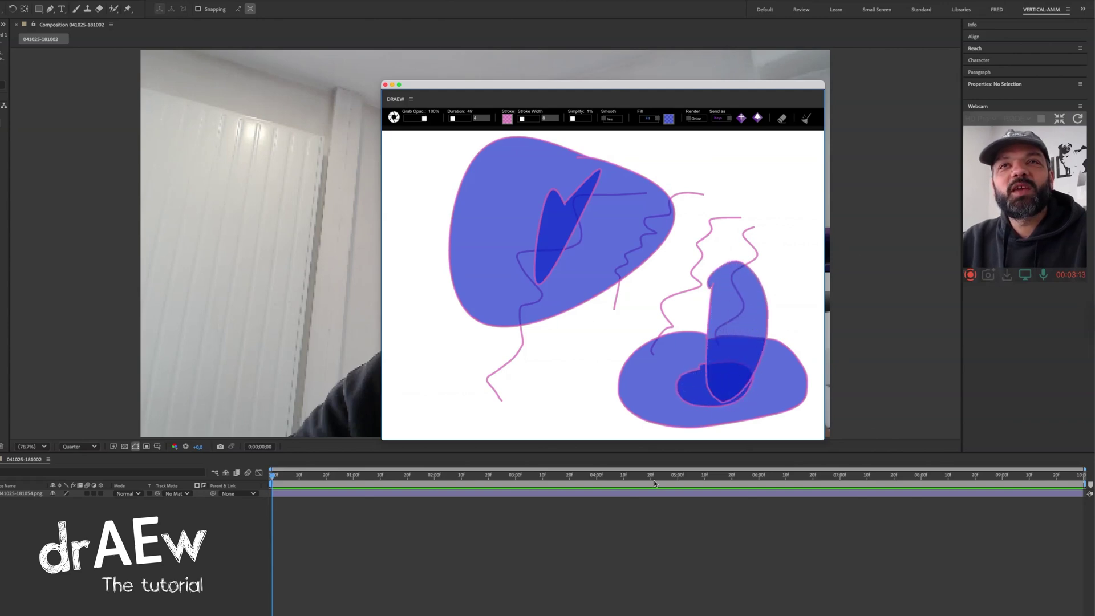
Step: Send the drawing to the comp as a separate shape layer, then delete it
{"action": "left_click", "coordinate": [724, 119]}
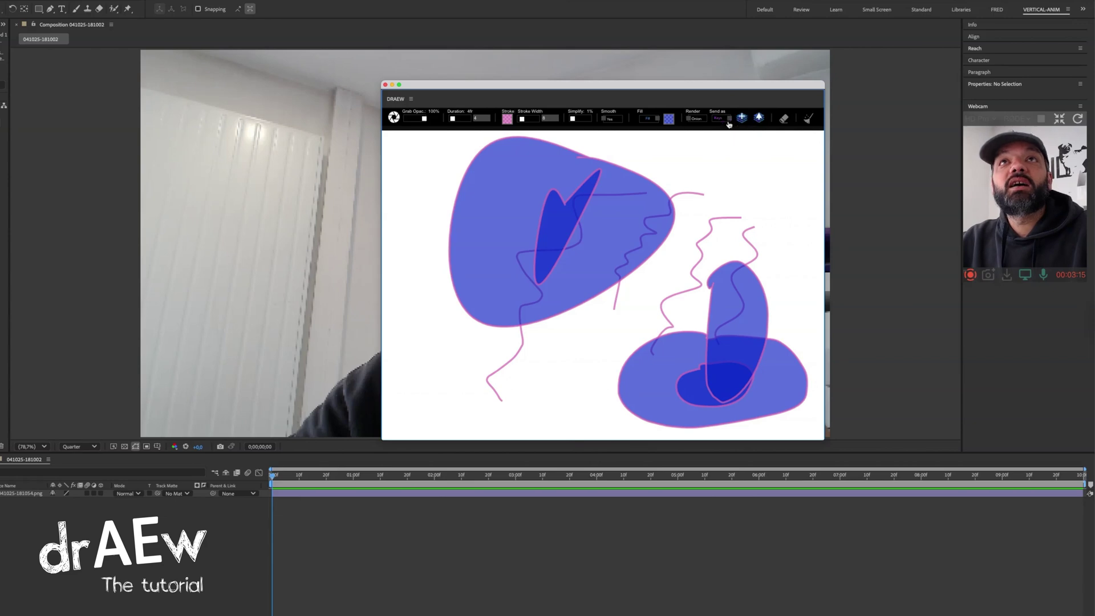
{"action": "left_click", "coordinate": [760, 118]}
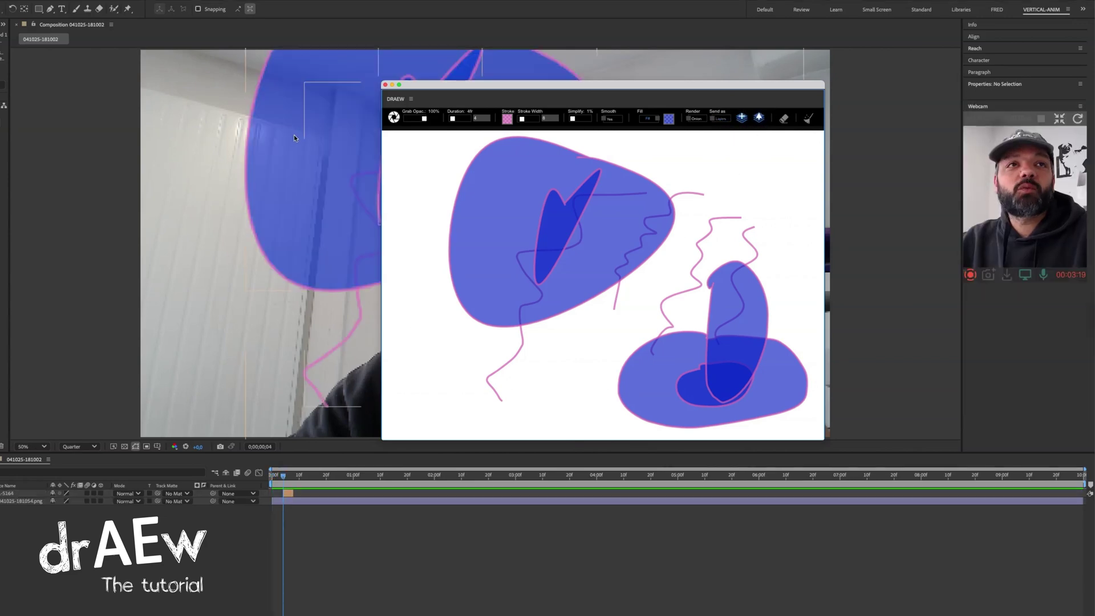
{"action": "left_click", "coordinate": [398, 190]}
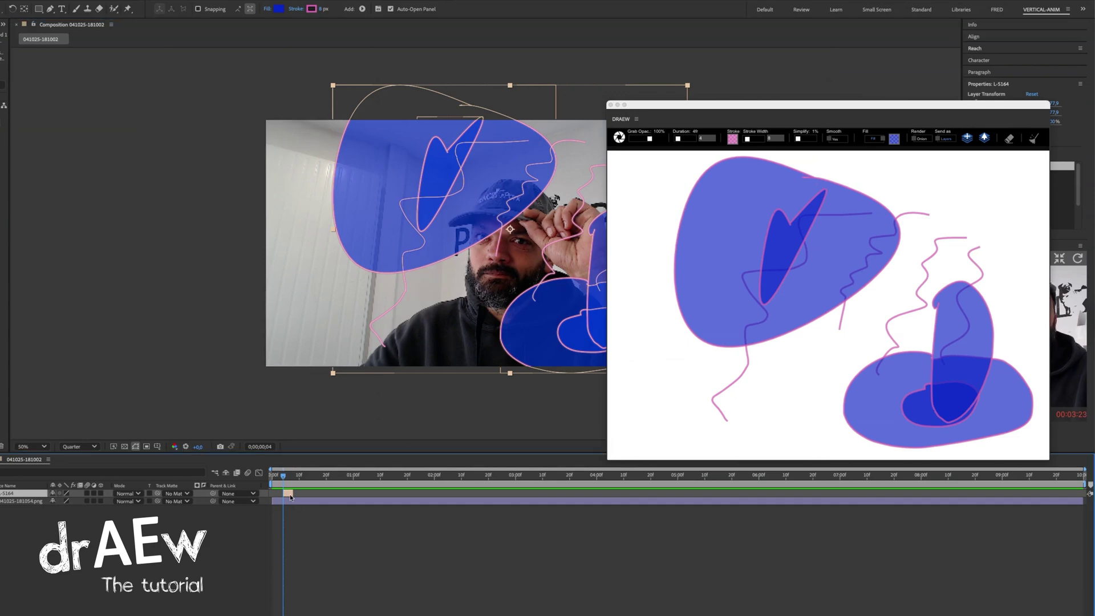
{"action": "key", "text": "Delete"}
Step: Move the drAEw panel aside and toggle rendering between Auto and Onion, ending on Onion
{"action": "left_click_drag", "start_coordinate": [924, 105], "coordinate": [733, 112]}
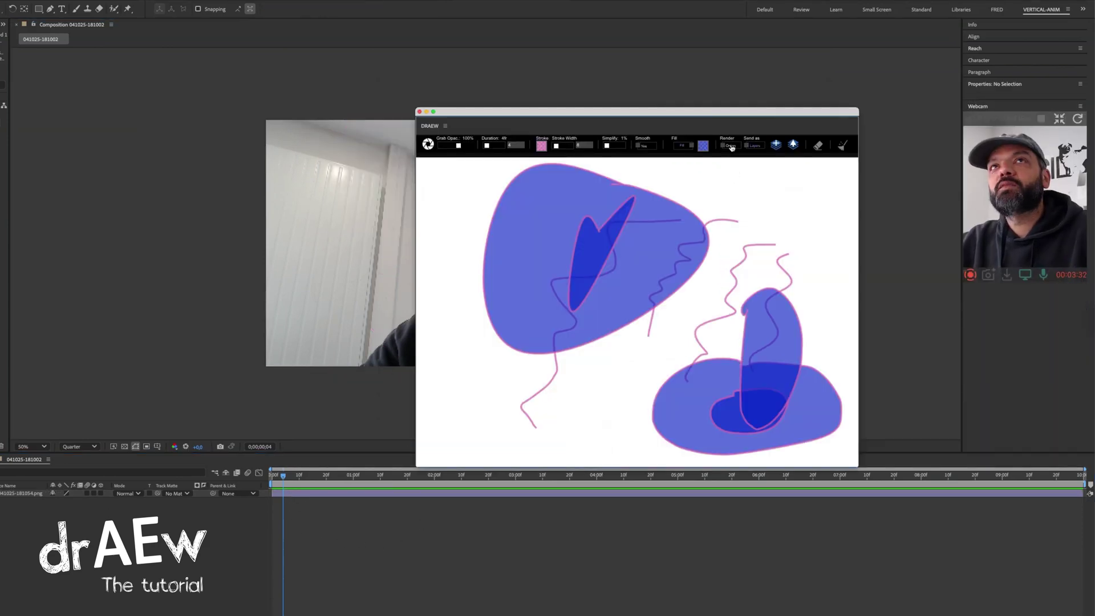
{"action": "left_click", "coordinate": [732, 148]}
{"action": "left_click", "coordinate": [733, 147]}
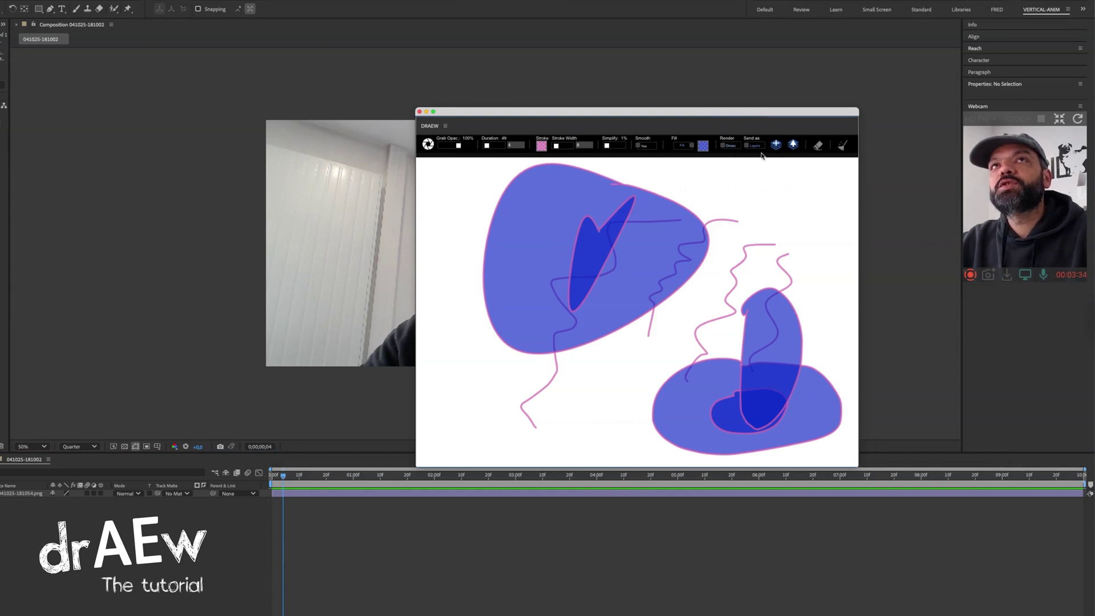
{"action": "left_click", "coordinate": [732, 148]}
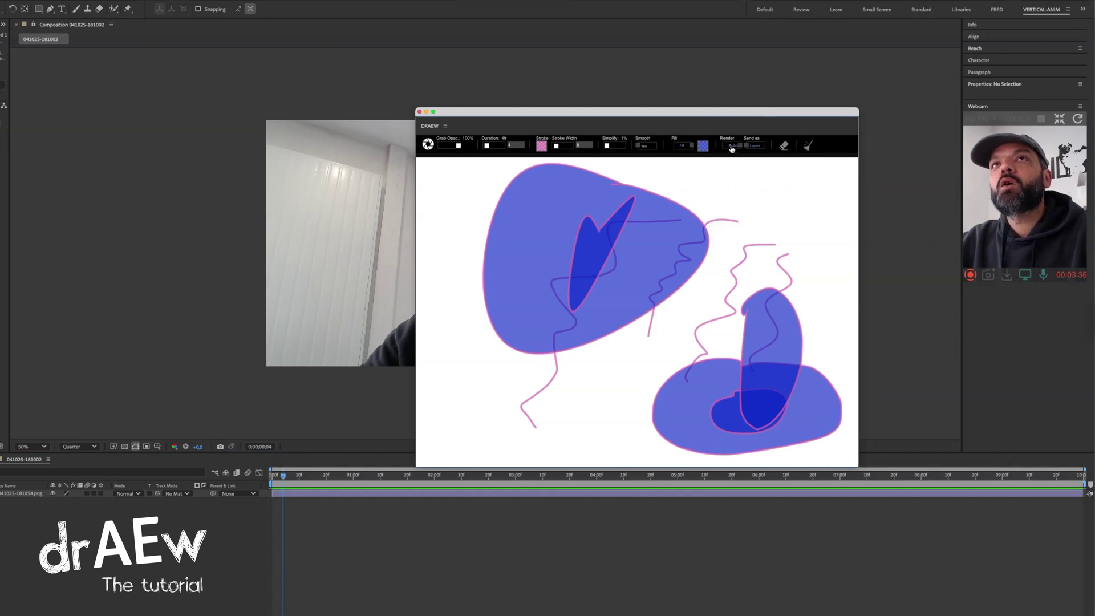
{"action": "left_click", "coordinate": [732, 147]}
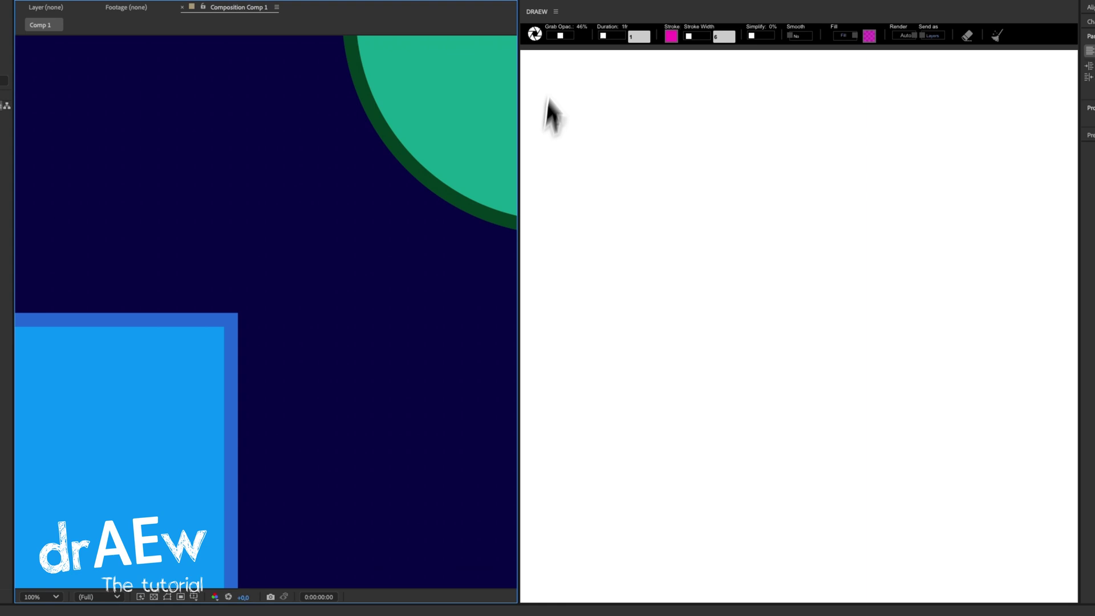
Step: Grab the Comp 1 frame at 75% opacity and draw a magenta blob trail
{"action": "left_click", "coordinate": [535, 36]}
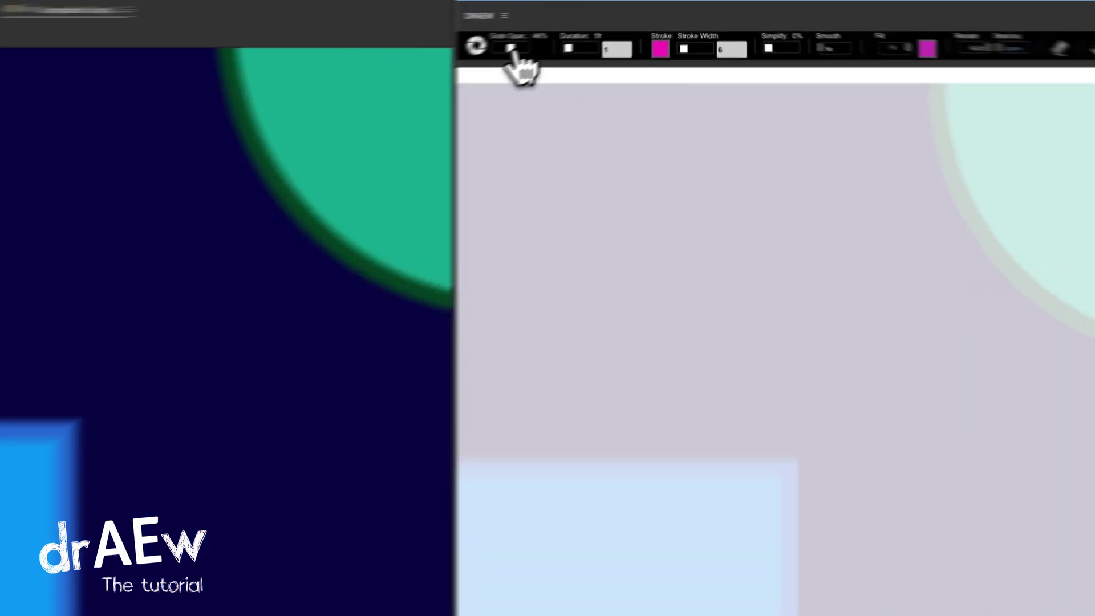
{"action": "mouse_move", "coordinate": [509, 48]}
{"action": "left_mouse_down"}
{"action": "mouse_move", "coordinate": [500, 53]}
{"action": "mouse_move", "coordinate": [529, 53]}
{"action": "mouse_move", "coordinate": [504, 57]}
{"action": "mouse_move", "coordinate": [518, 52]}
{"action": "left_mouse_up"}
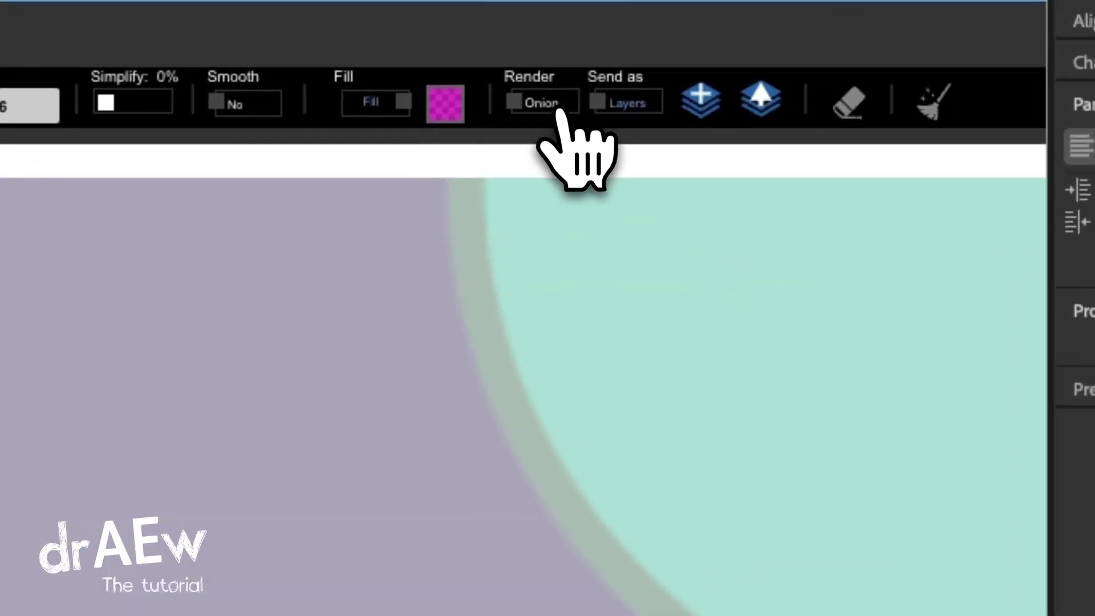
{"action": "left_click", "coordinate": [542, 111]}
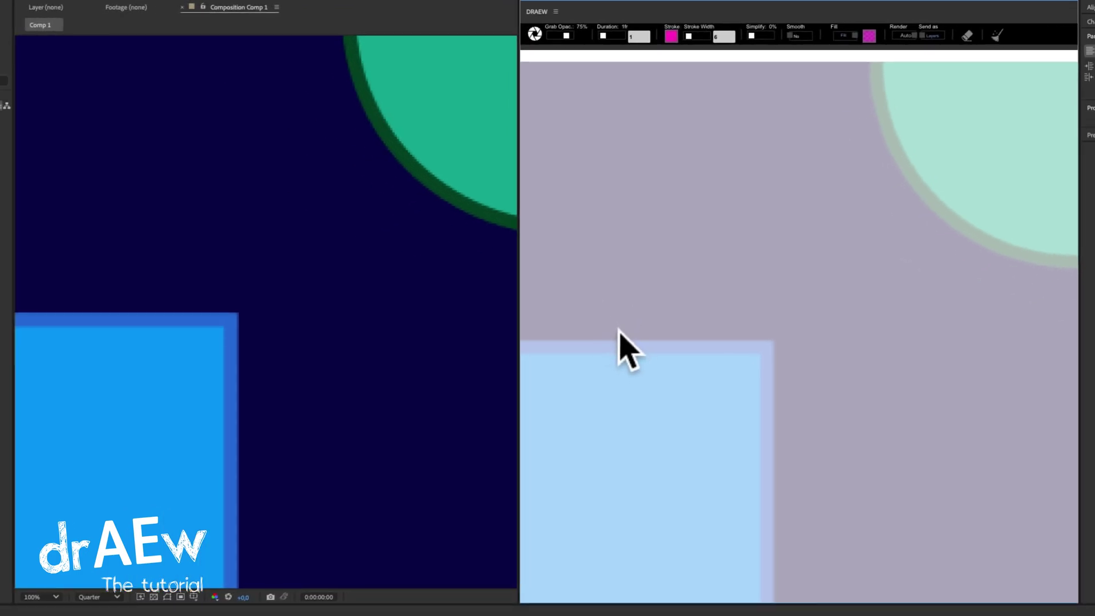
{"action": "left_click_drag", "start_coordinate": [611, 313], "coordinate": [640, 320]}
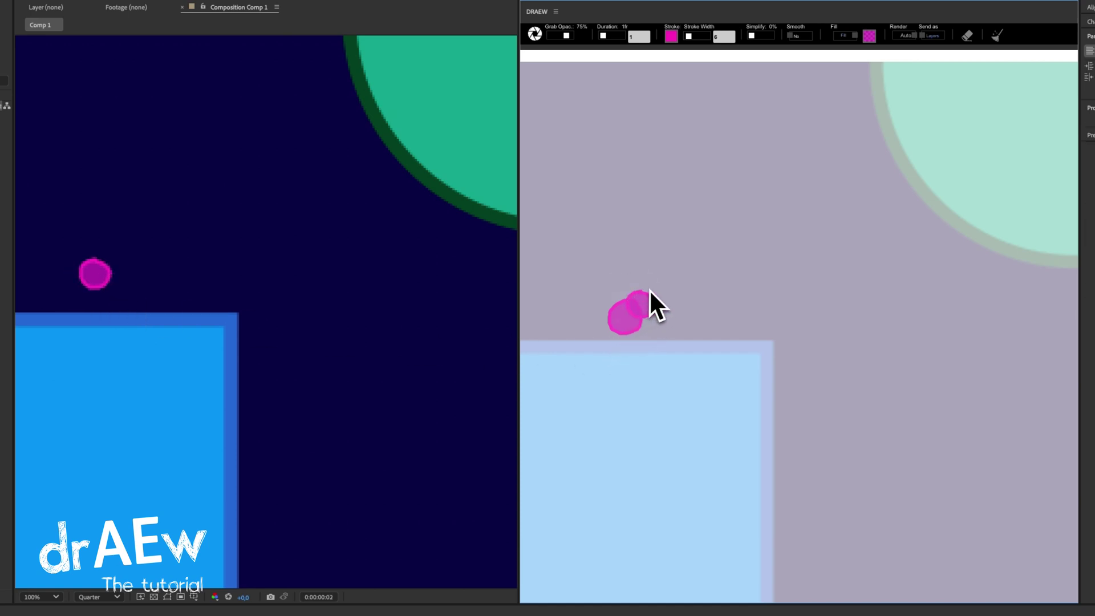
{"action": "left_click_drag", "start_coordinate": [656, 284], "coordinate": [725, 236]}
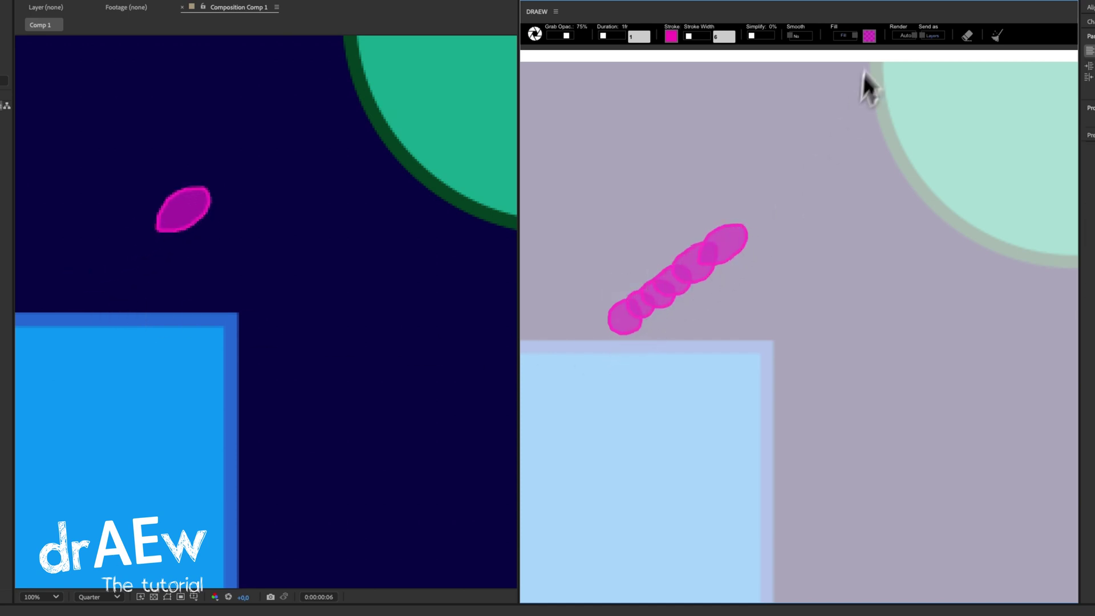
Step: Change fill and stroke to purple and extend the trail to the teal circle
{"action": "left_click", "coordinate": [870, 35]}
{"action": "left_click_drag", "start_coordinate": [1007, 106], "coordinate": [993, 106]}
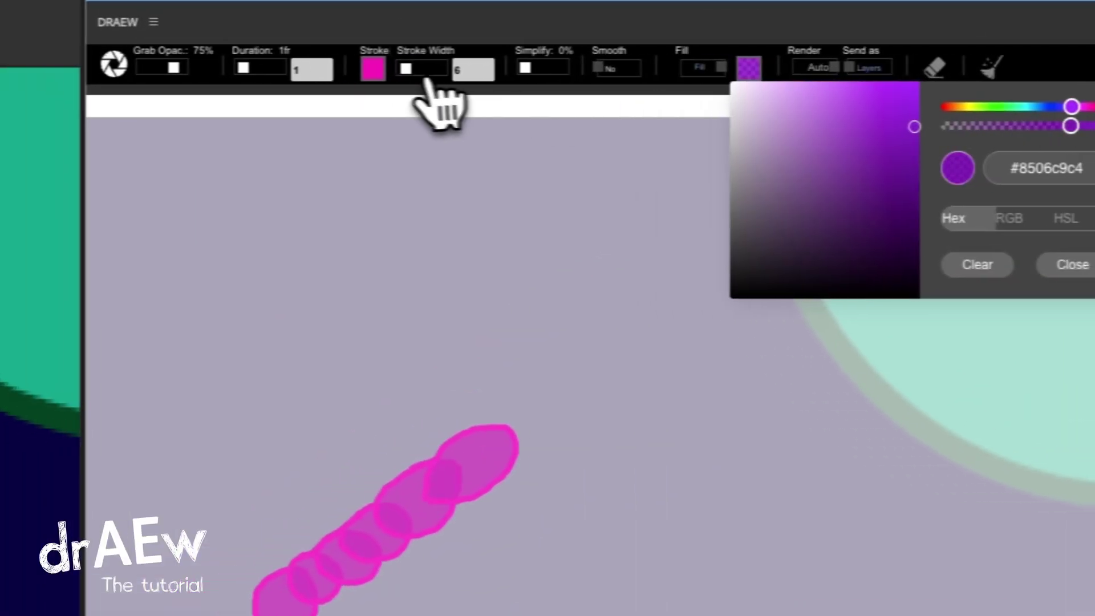
{"action": "left_click", "coordinate": [303, 69]}
{"action": "left_click_drag", "start_coordinate": [735, 109], "coordinate": [719, 108]}
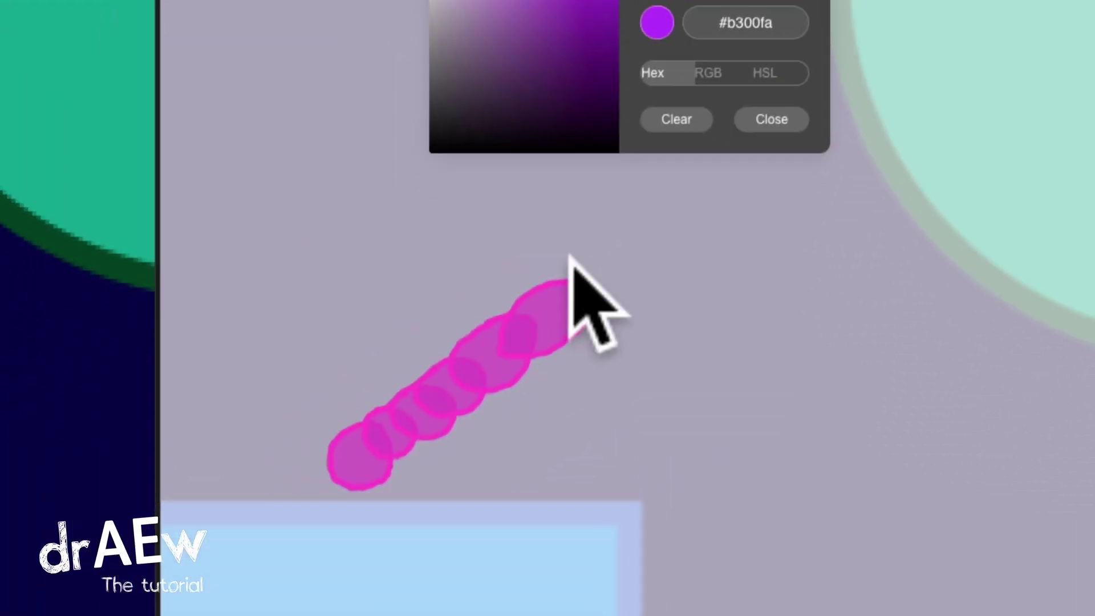
{"action": "left_click_drag", "start_coordinate": [517, 405], "coordinate": [470, 462]}
{"action": "mouse_move", "coordinate": [524, 319]}
{"action": "left_mouse_down"}
{"action": "mouse_move", "coordinate": [620, 291]}
{"action": "mouse_move", "coordinate": [582, 247]}
{"action": "mouse_move", "coordinate": [779, 191]}
{"action": "mouse_move", "coordinate": [882, 243]}
{"action": "mouse_move", "coordinate": [855, 342]}
{"action": "mouse_move", "coordinate": [865, 357]}
{"action": "mouse_move", "coordinate": [841, 497]}
{"action": "mouse_move", "coordinate": [856, 593]}
{"action": "left_mouse_up"}
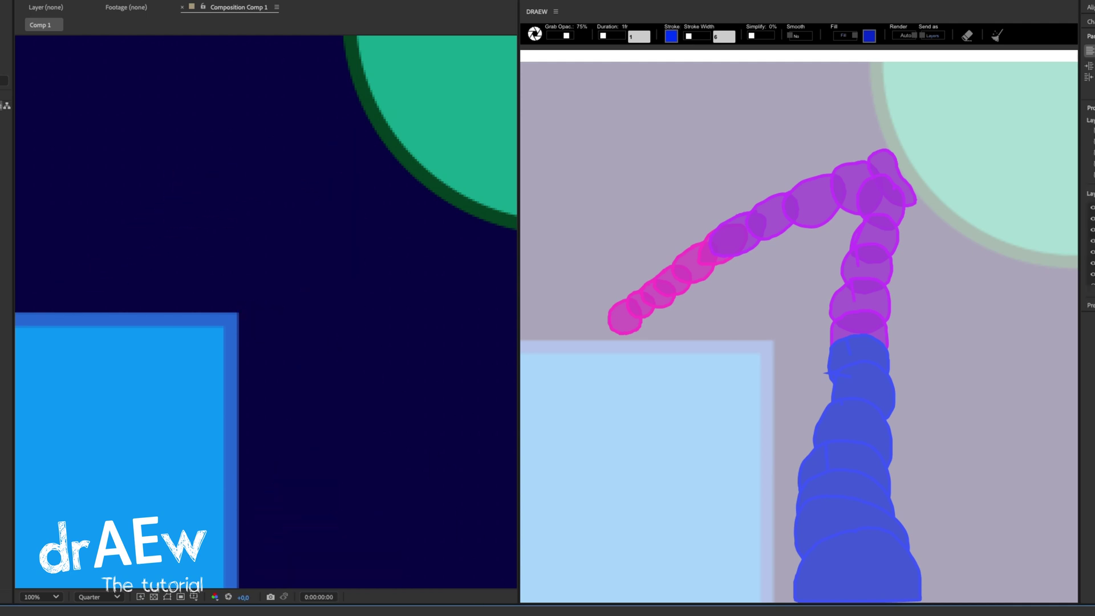
Step: Recolour the blob layer with a pale green stroke and a green fill
{"action": "left_click", "coordinate": [312, 2]}
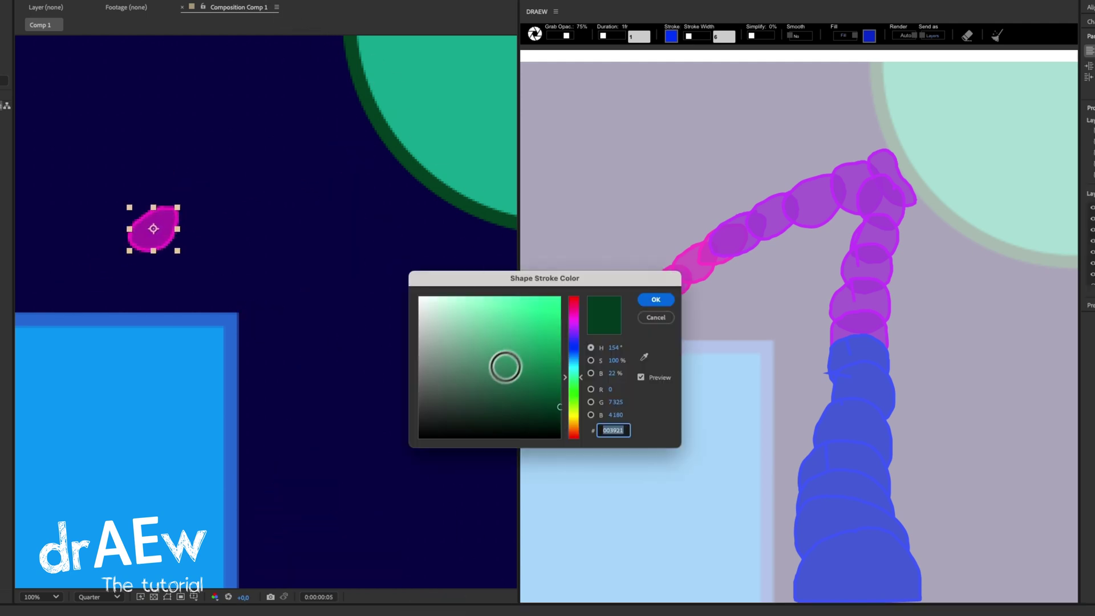
{"action": "mouse_move", "coordinate": [506, 367]}
{"action": "left_mouse_down"}
{"action": "mouse_move", "coordinate": [489, 296]}
{"action": "mouse_move", "coordinate": [430, 302]}
{"action": "left_mouse_up"}
{"action": "left_click", "coordinate": [646, 300]}
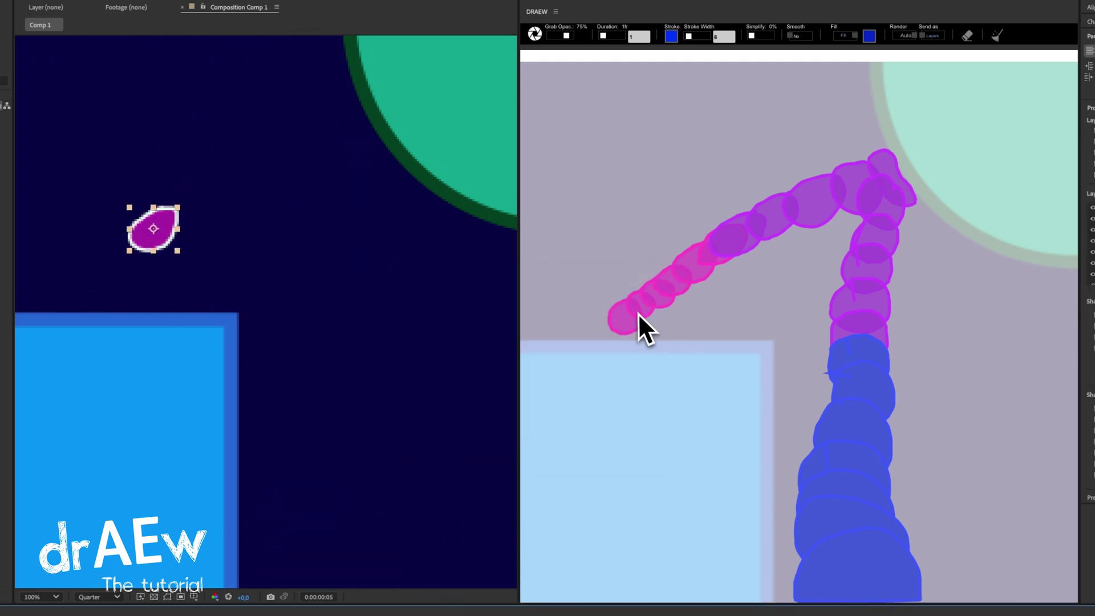
{"action": "left_click", "coordinate": [266, 3]}
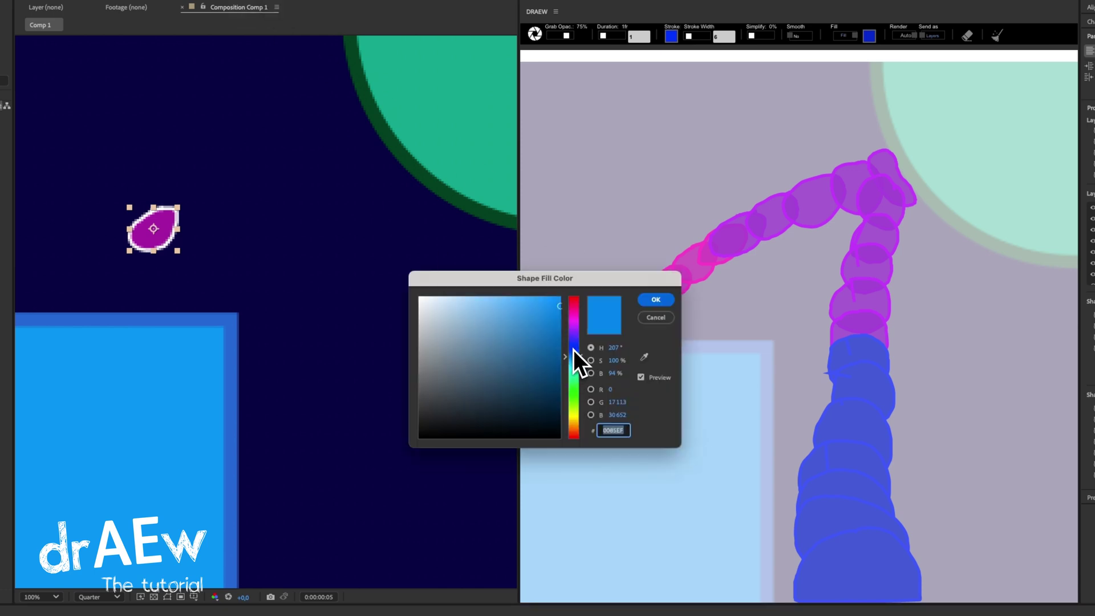
{"action": "left_click_drag", "start_coordinate": [573, 350], "coordinate": [572, 393]}
{"action": "left_click", "coordinate": [656, 300]}
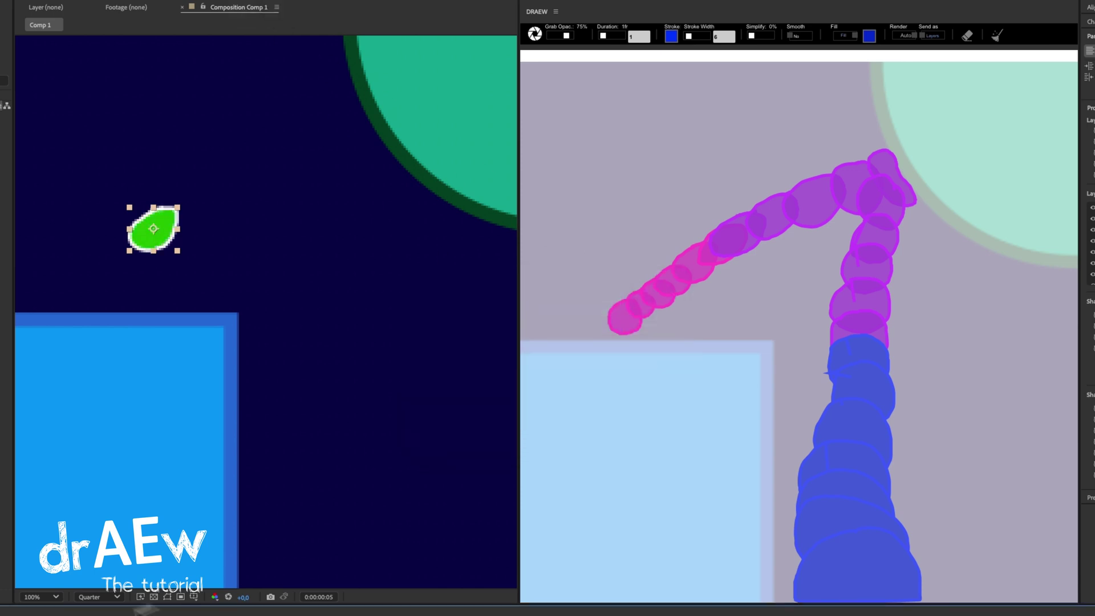
Step: Switch to full resolution, step through frames 3 to 7, and play the preview
{"action": "key", "text": "ctrl+j"}
{"action": "key", "text": "Page_Up"}
{"action": "key", "text": "Page_Up"}
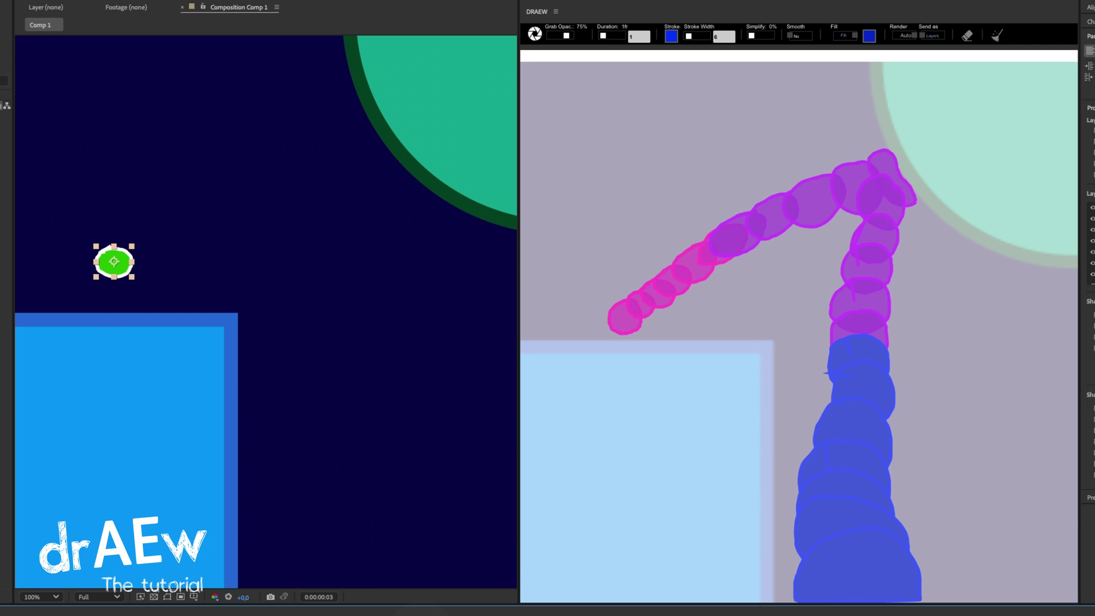
{"action": "key", "text": "Page_Down"}
{"action": "key", "text": "Page_Down"}
{"action": "key", "text": "Page_Down"}
{"action": "key", "text": "Page_Down"}
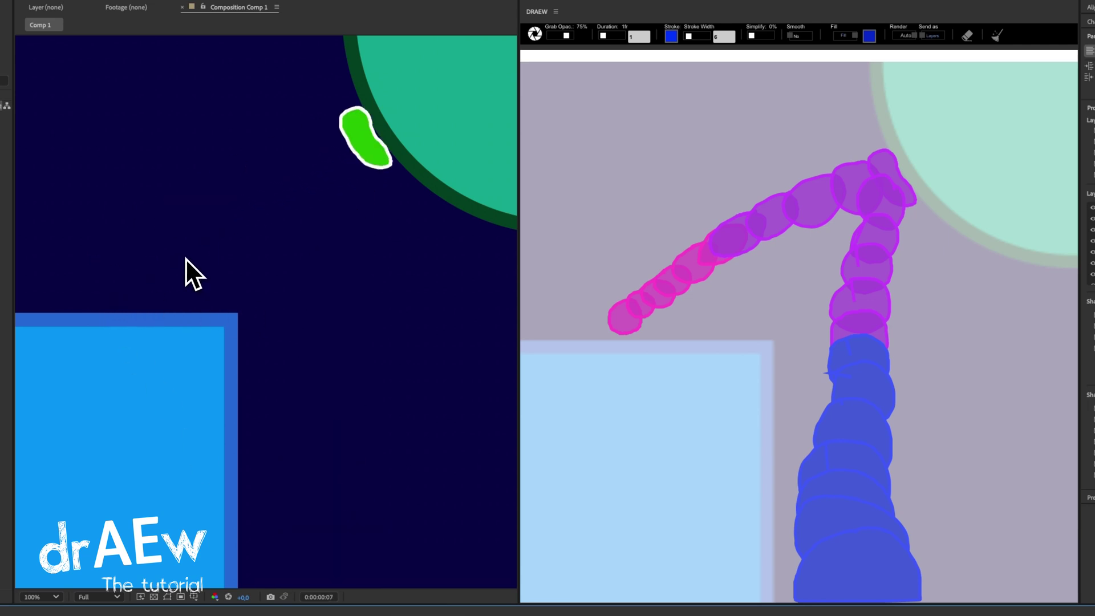
{"action": "key", "text": "Home"}
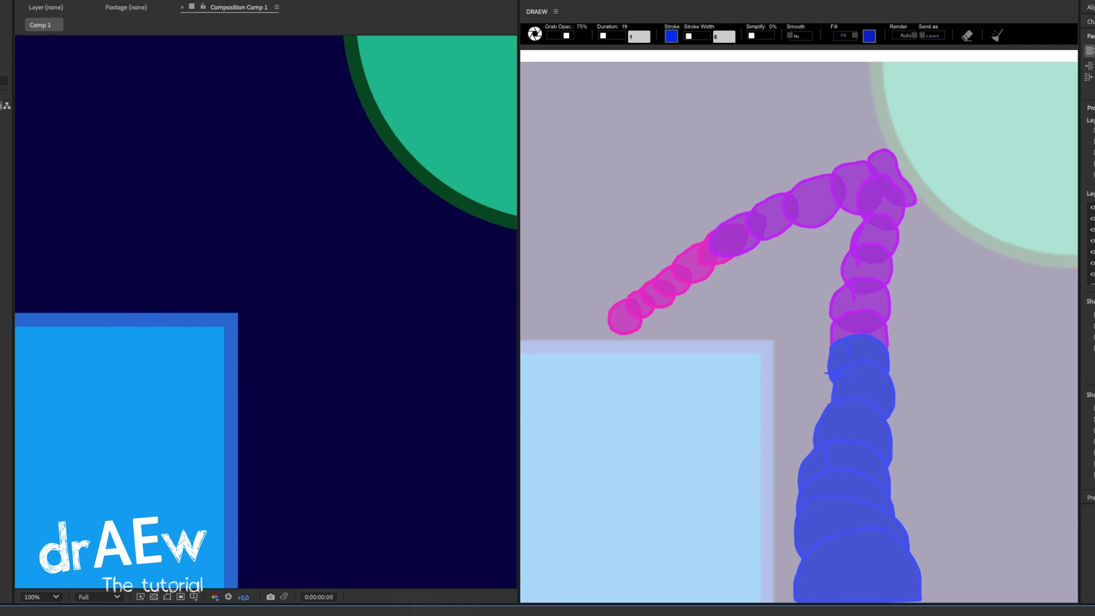
{"action": "key", "text": "space"}
Step: Clear the canvas, grab a fresh copy of comp frame 8, and preview playback
{"action": "left_click", "coordinate": [997, 35]}
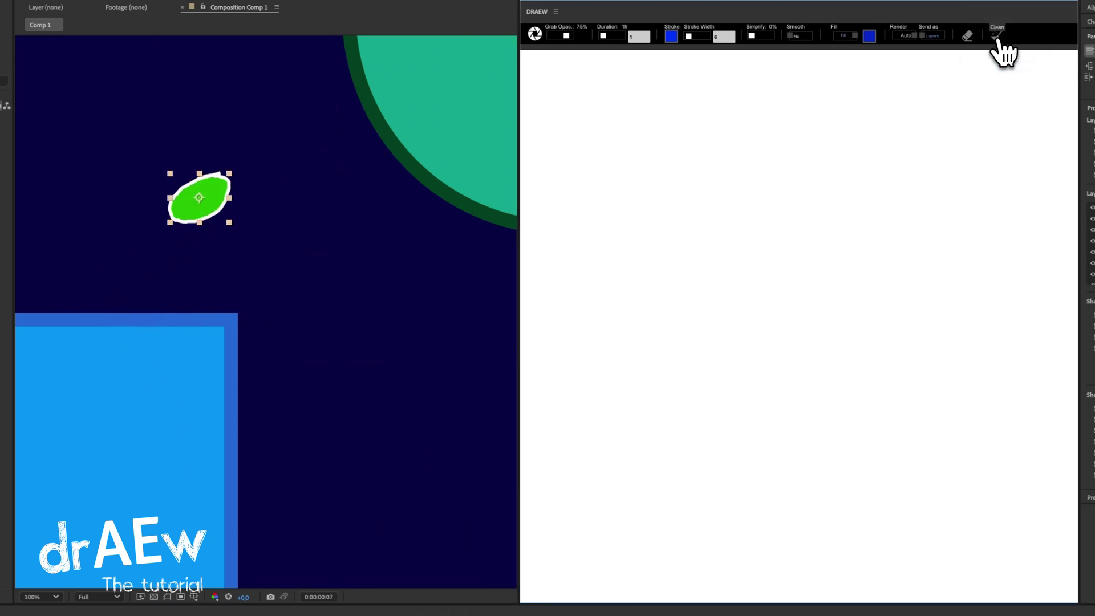
{"action": "left_click", "coordinate": [535, 34]}
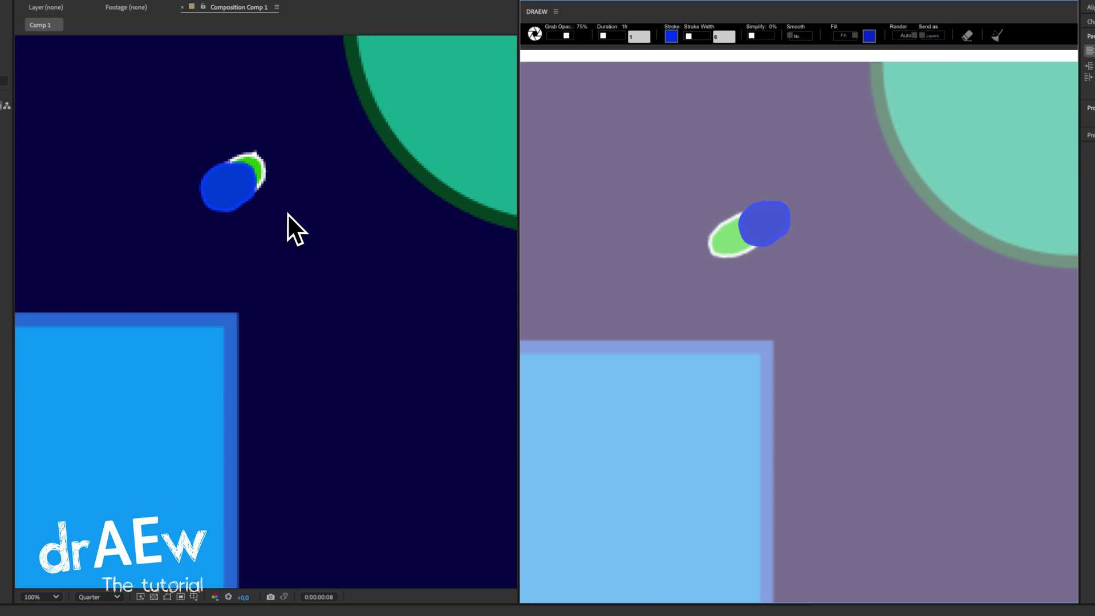
{"action": "left_click", "coordinate": [534, 35]}
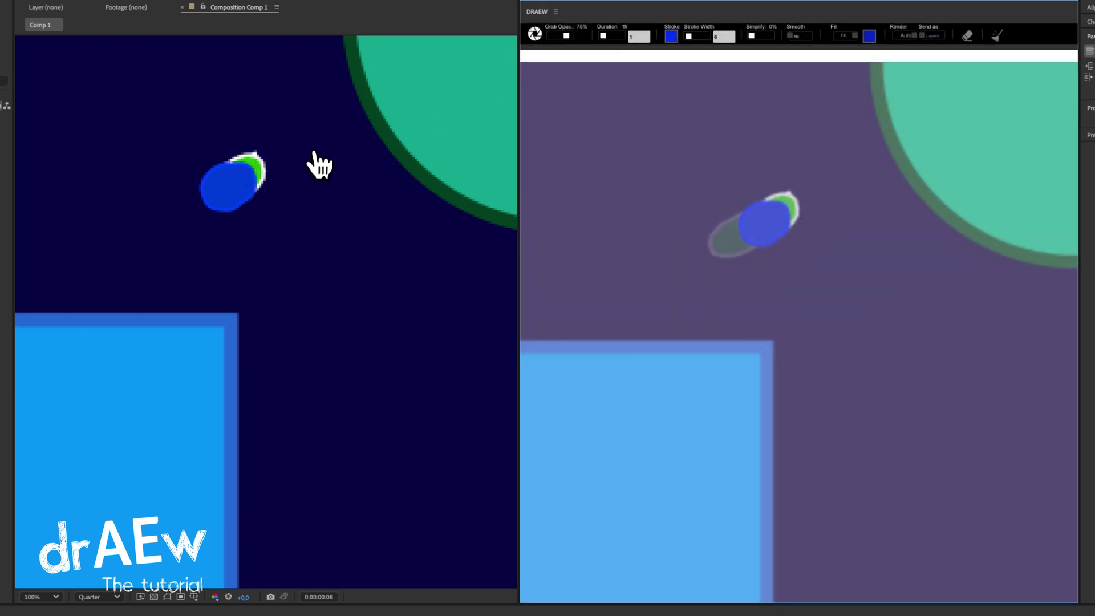
{"action": "key", "text": "space"}
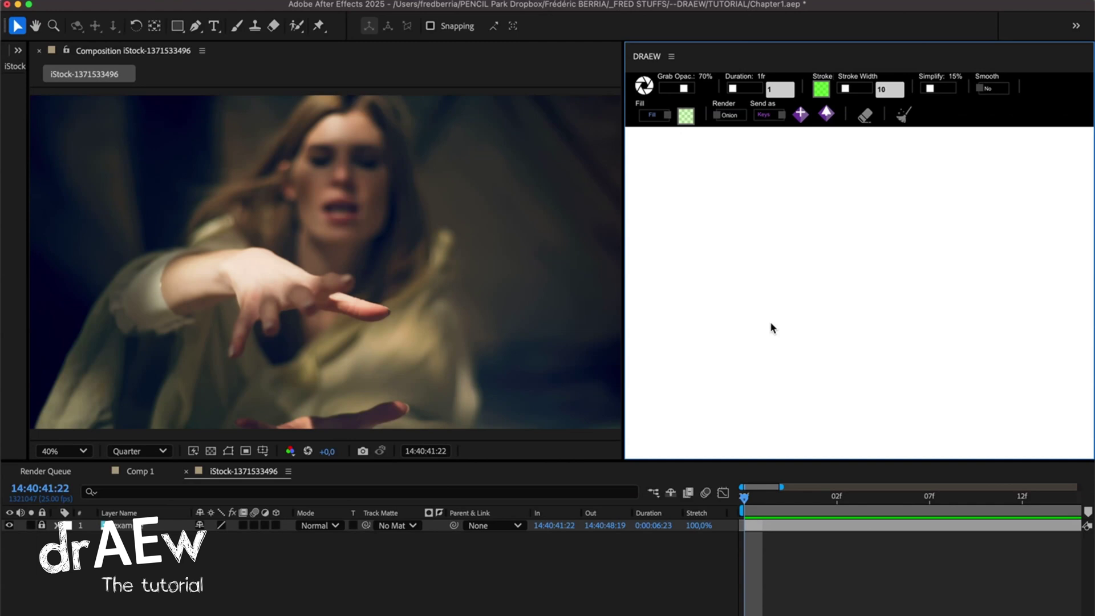
Step: Grab the footage at 80% opacity and paint green orb dabs near the lower hand on two frames
{"action": "left_click", "coordinate": [644, 86]}
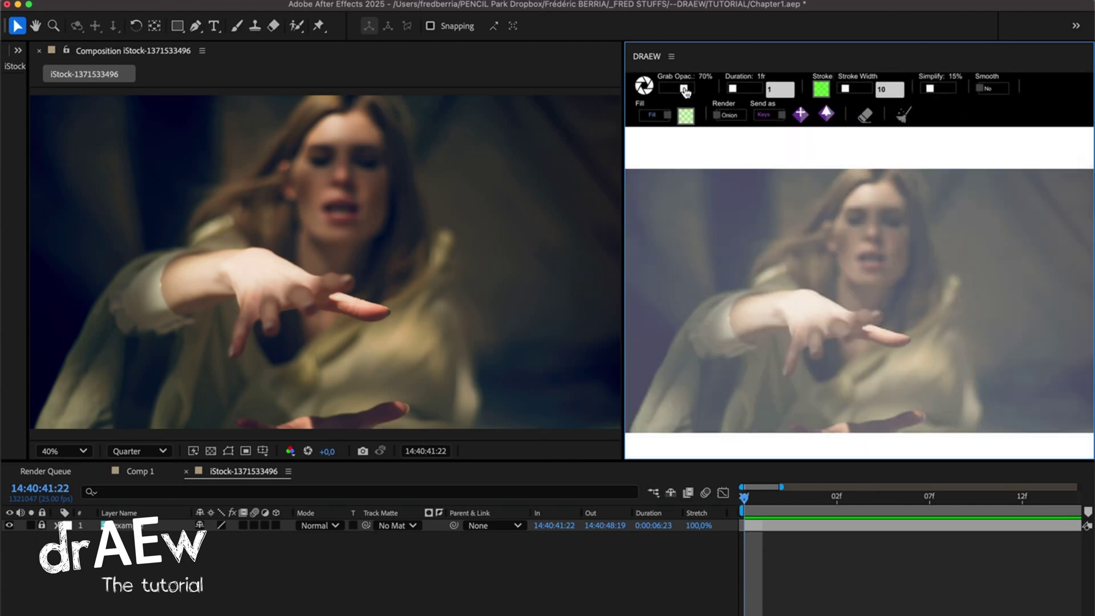
{"action": "mouse_move", "coordinate": [685, 91]}
{"action": "left_mouse_down"}
{"action": "mouse_move", "coordinate": [704, 93]}
{"action": "mouse_move", "coordinate": [686, 90]}
{"action": "left_mouse_up"}
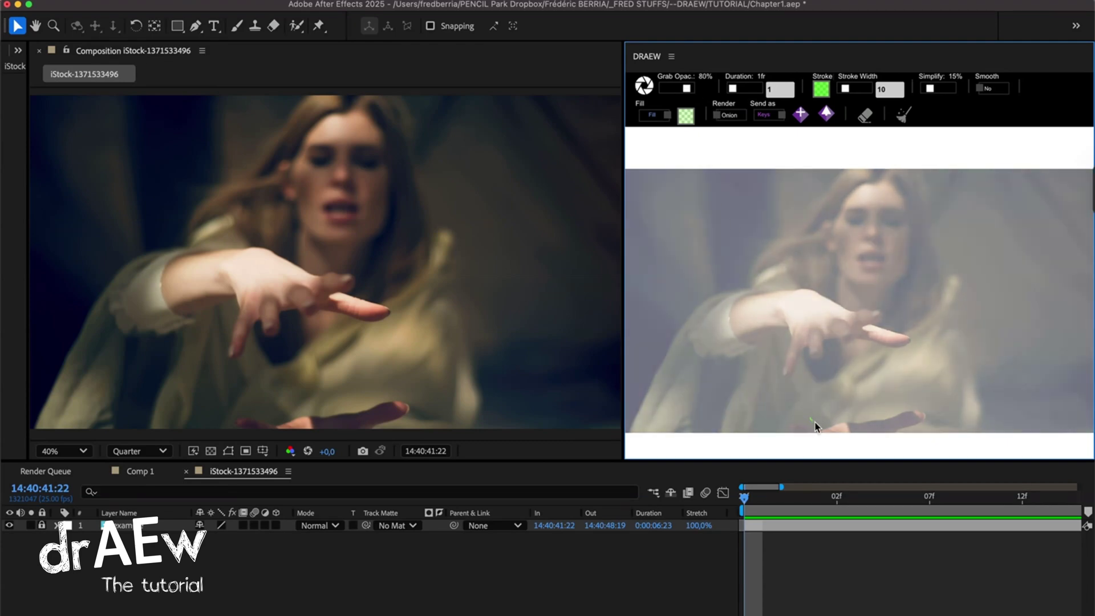
{"action": "mouse_move", "coordinate": [816, 427]}
{"action": "left_mouse_down"}
{"action": "mouse_move", "coordinate": [839, 379]}
{"action": "mouse_move", "coordinate": [835, 393]}
{"action": "mouse_move", "coordinate": [863, 379]}
{"action": "left_mouse_up"}
{"action": "left_click", "coordinate": [764, 498]}
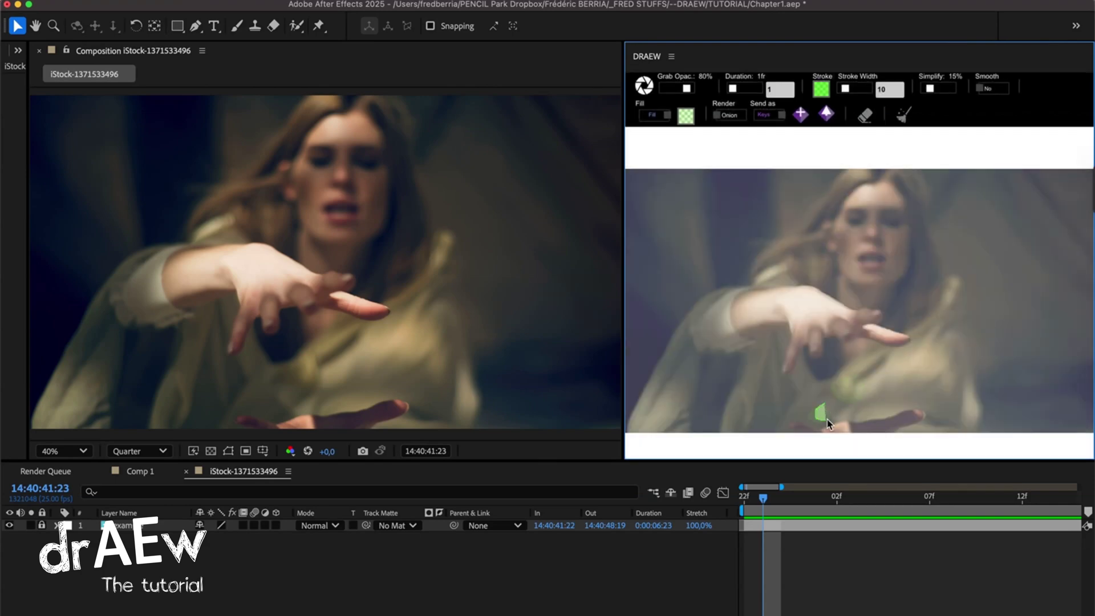
{"action": "left_click_drag", "start_coordinate": [831, 404], "coordinate": [865, 379]}
Step: Draw a green orb on each of the next few frames, stepping forward frame by frame
{"action": "key", "text": "Page_Down"}
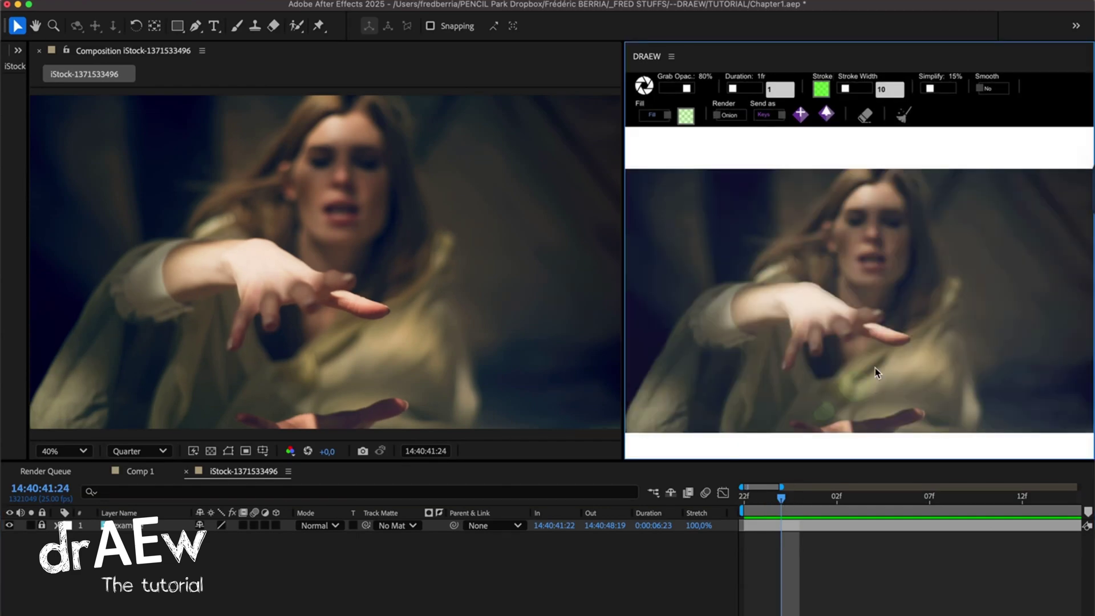
{"action": "left_click_drag", "start_coordinate": [875, 369], "coordinate": [859, 386]}
{"action": "key", "text": "Page_Down"}
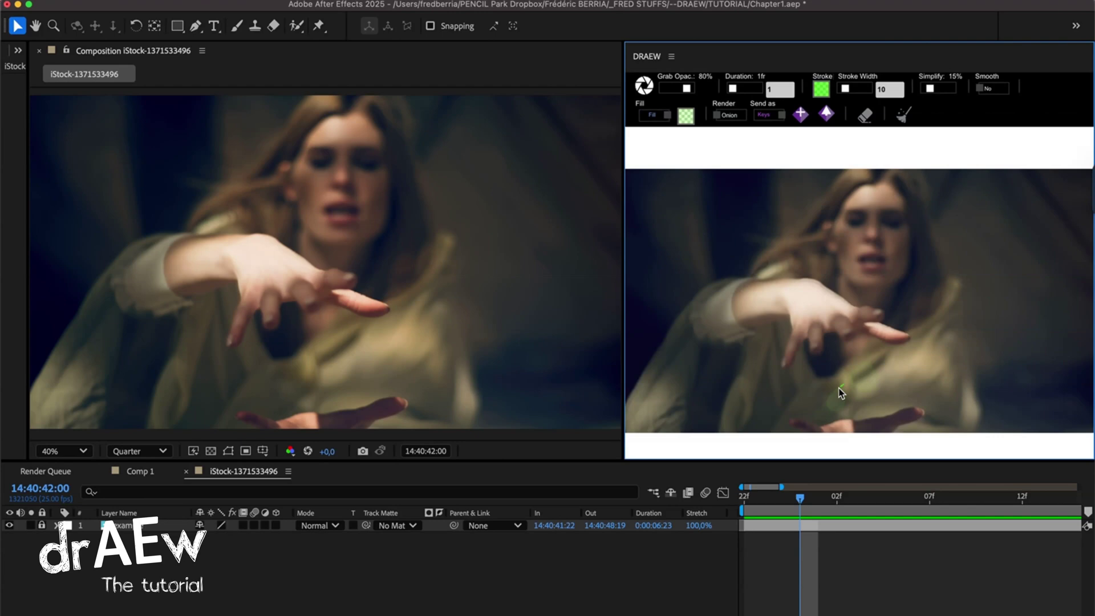
{"action": "left_click", "coordinate": [868, 360]}
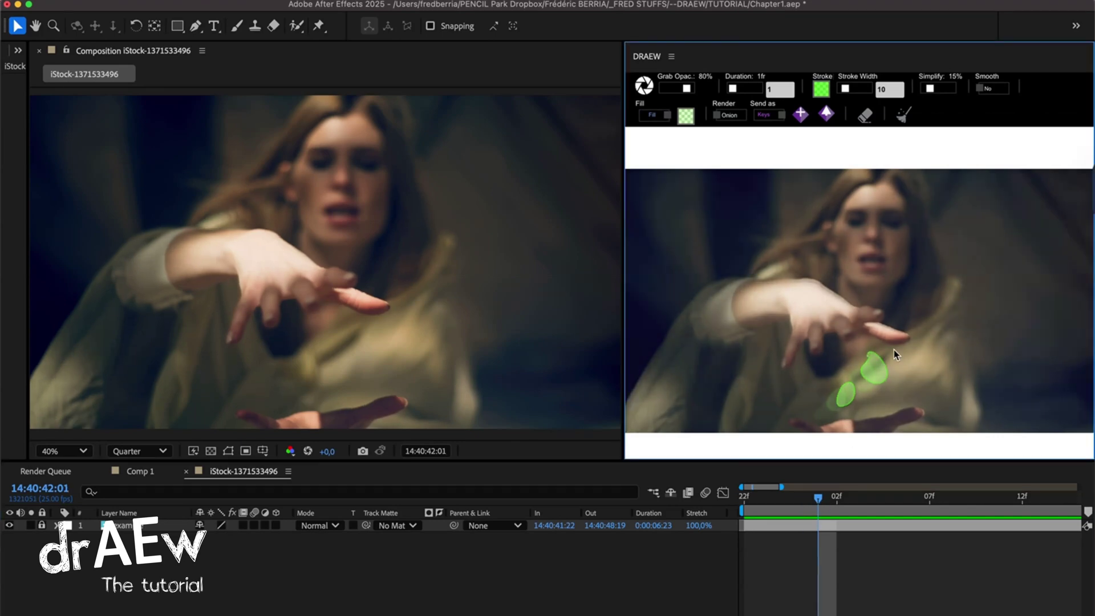
{"action": "key", "text": "Page_Down"}
{"action": "mouse_move", "coordinate": [890, 347]}
{"action": "left_mouse_down"}
{"action": "mouse_move", "coordinate": [888, 370]}
{"action": "mouse_move", "coordinate": [860, 389]}
{"action": "mouse_move", "coordinate": [903, 349]}
{"action": "left_mouse_up"}
Step: Skip ahead several frames and scribble a larger green blob between the woman's hands
{"action": "key", "text": "Page_Down"}
{"action": "key", "text": "Page_Down"}
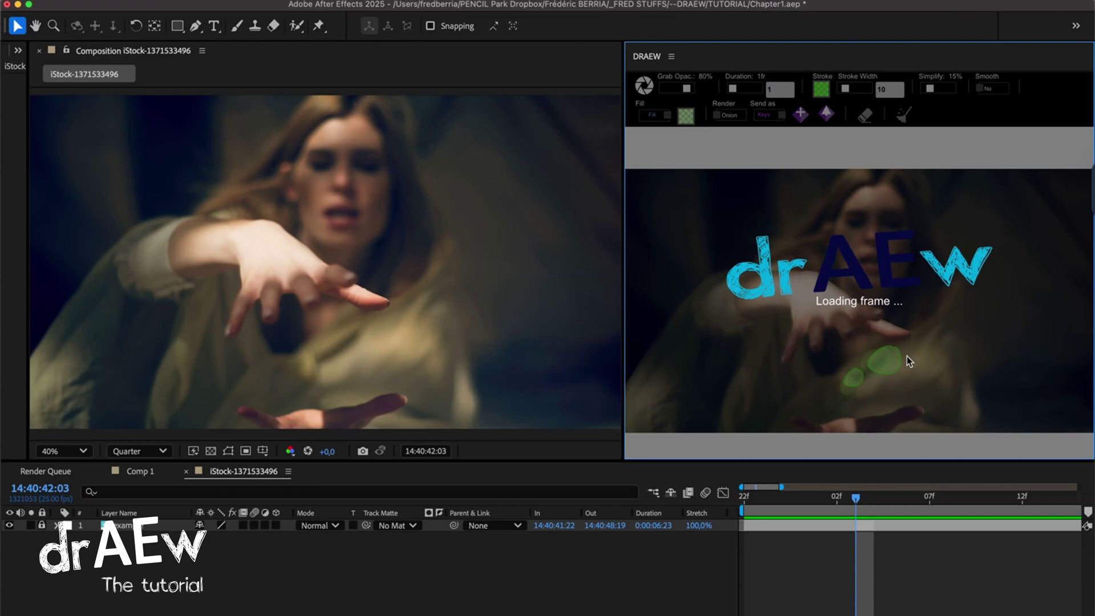
{"action": "key", "text": "Page_Down"}
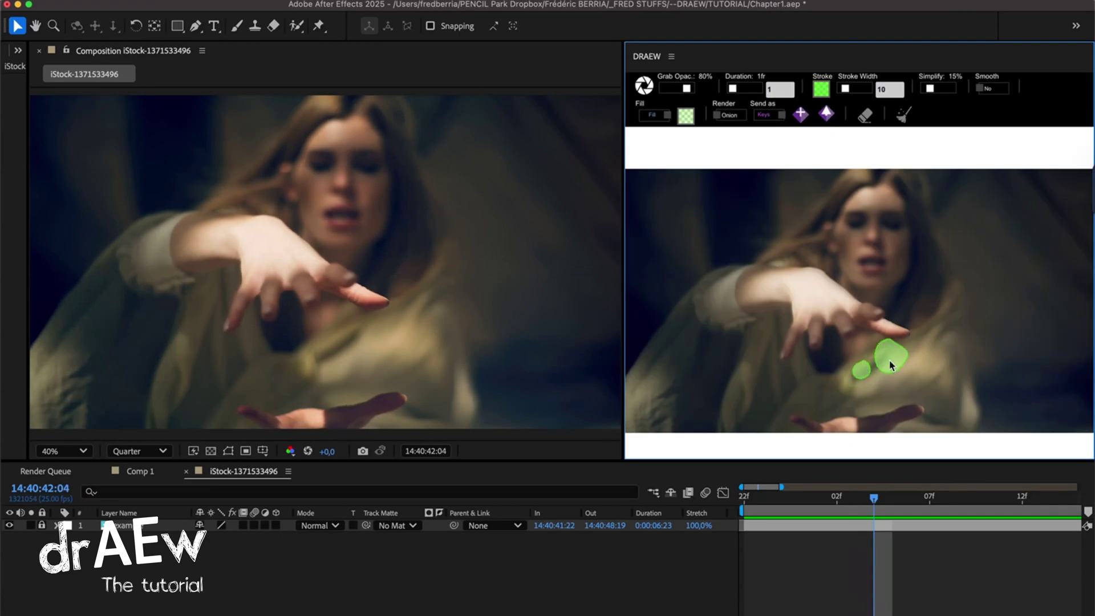
{"action": "key", "text": "Page_Down"}
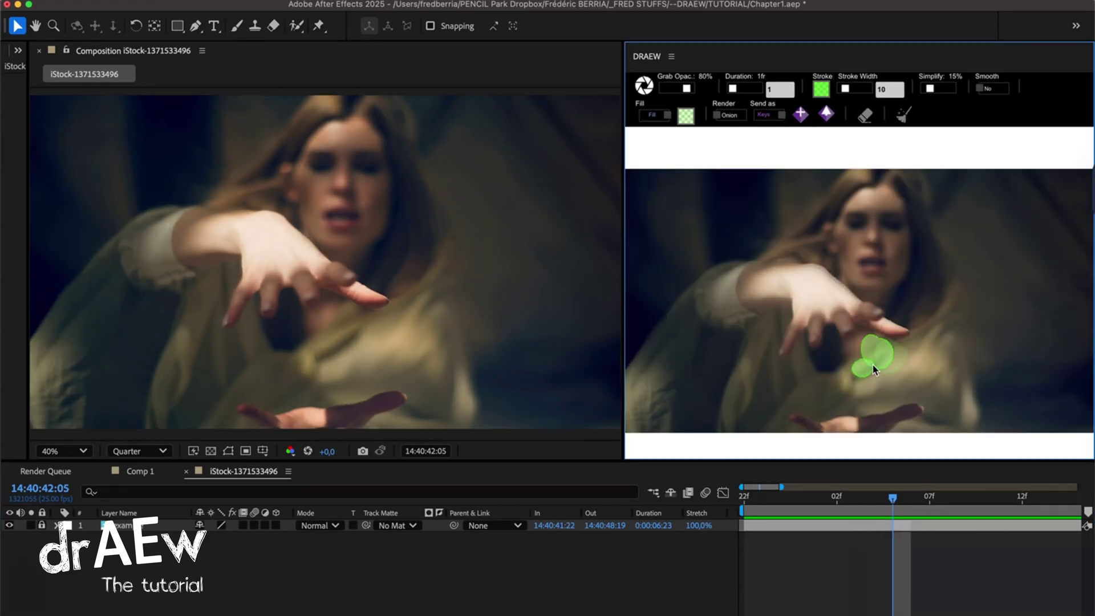
{"action": "key", "text": "Page_Down"}
{"action": "mouse_move", "coordinate": [872, 356]}
{"action": "left_mouse_down"}
{"action": "mouse_move", "coordinate": [861, 326]}
{"action": "mouse_move", "coordinate": [848, 364]}
{"action": "mouse_move", "coordinate": [884, 344]}
{"action": "mouse_move", "coordinate": [850, 344]}
{"action": "mouse_move", "coordinate": [881, 337]}
{"action": "mouse_move", "coordinate": [862, 328]}
{"action": "mouse_move", "coordinate": [853, 358]}
{"action": "mouse_move", "coordinate": [888, 343]}
{"action": "left_mouse_up"}
{"action": "key", "text": "Page_Down"}
{"action": "key", "text": "Page_Down"}
{"action": "key", "text": "Page_Down"}
{"action": "key", "text": "Page_Down"}
{"action": "key", "text": "Page_Down"}
{"action": "key", "text": "Page_Down"}
{"action": "key", "text": "Page_Down"}
{"action": "key", "text": "Page_Down"}
{"action": "key", "text": "Page_Down"}
{"action": "key", "text": "Page_Down"}
{"action": "key", "text": "Page_Down"}
{"action": "key", "text": "Page_Down"}
{"action": "key", "text": "Page_Down"}
{"action": "key", "text": "Page_Down"}
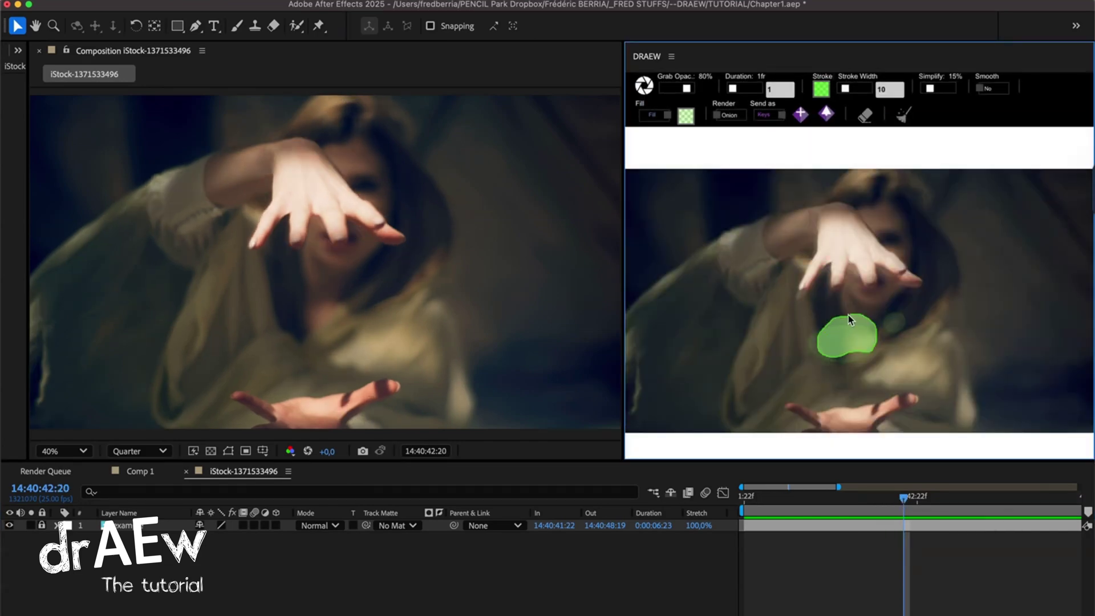
Step: Send the drawings as keys to create the Canvas Sequence layer, then play and scrub to check the orbs
{"action": "left_click", "coordinate": [754, 506]}
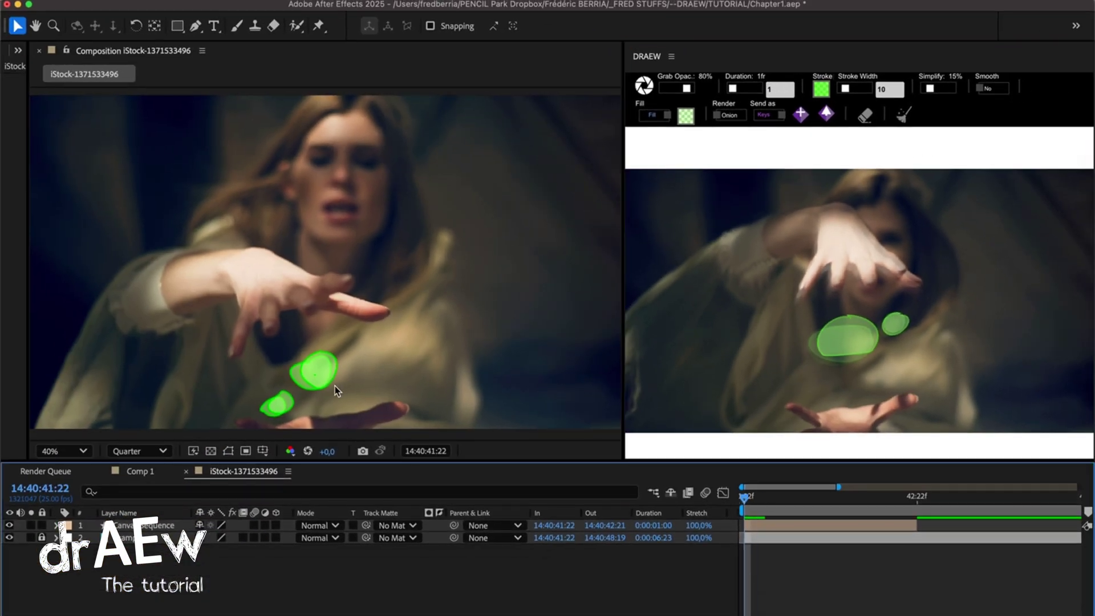
{"action": "key", "text": "space"}
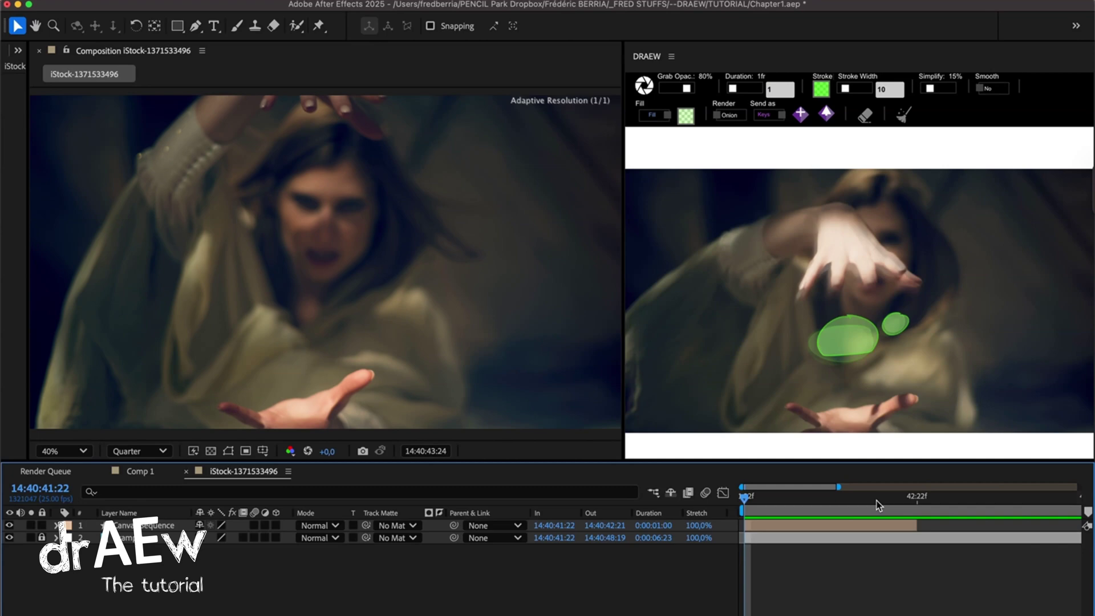
{"action": "left_click_drag", "start_coordinate": [759, 499], "coordinate": [682, 507]}
Step: Reveal the layer's keyframed properties, deselect it, and play the preview again
{"action": "key", "text": "u"}
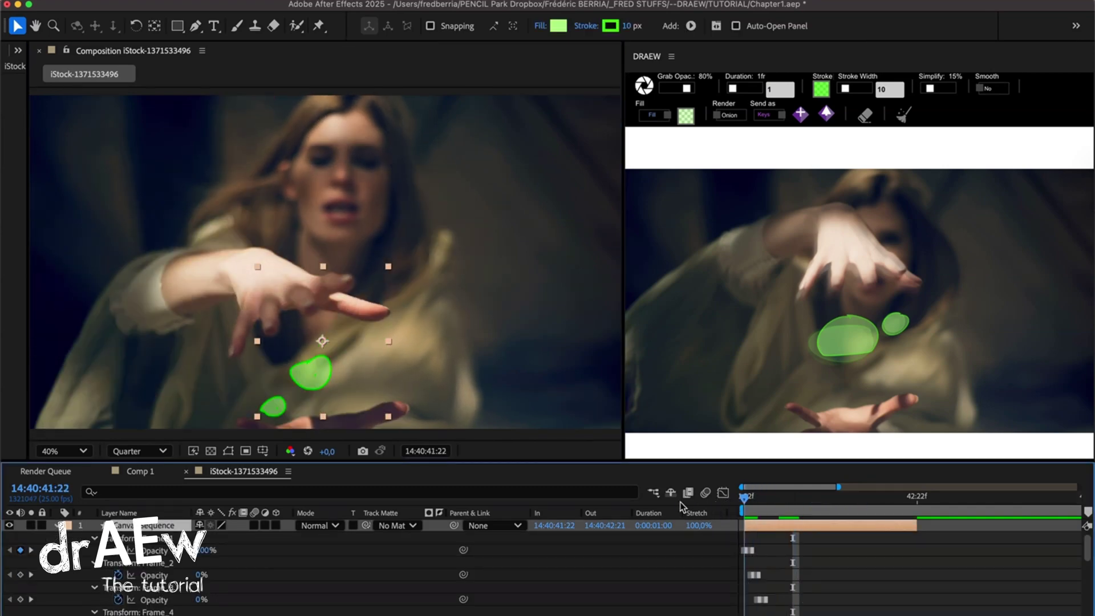
{"action": "left_click", "coordinate": [488, 422]}
{"action": "key", "text": "space"}
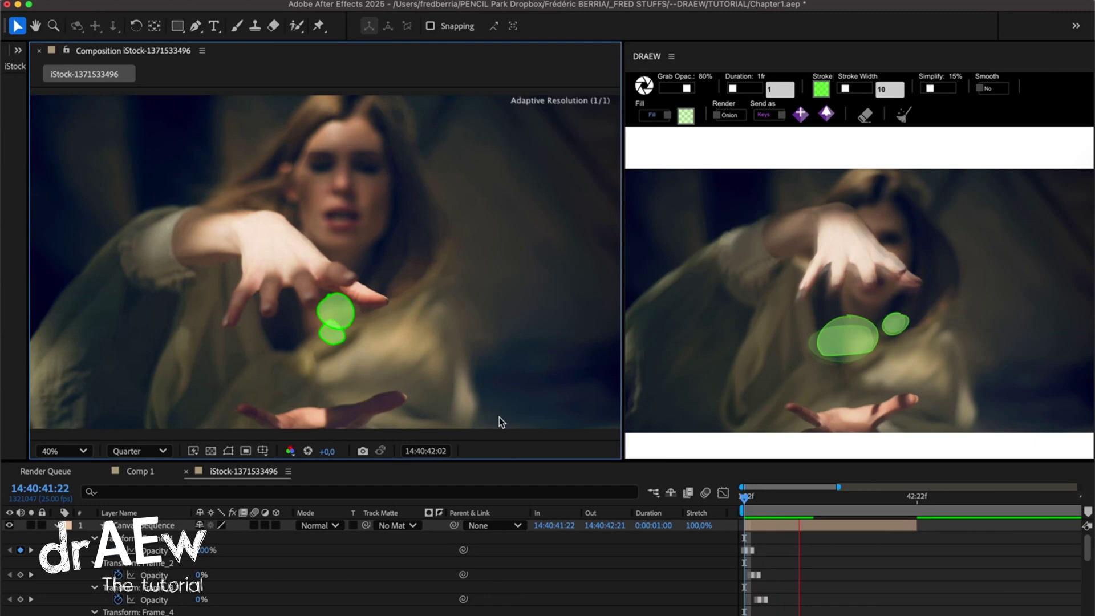
Step: Apply a Glow effect to the Canvas Sequence layer with 45.5% threshold and 13.3% radius
{"action": "key", "text": "space"}
{"action": "key", "text": "u"}
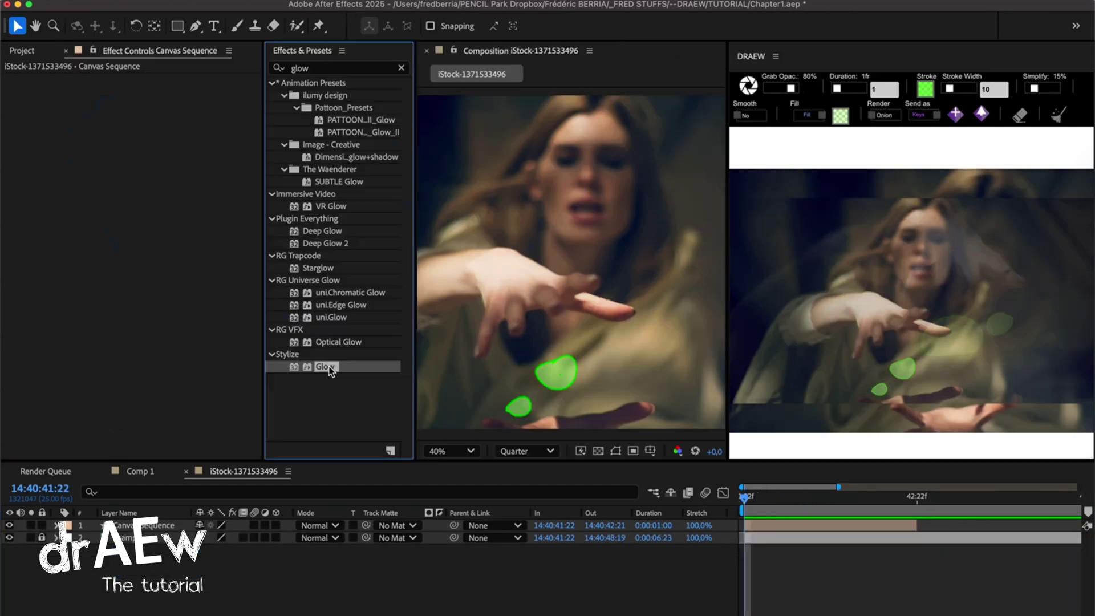
{"action": "left_click", "coordinate": [145, 527]}
{"action": "double_click", "coordinate": [338, 368]}
{"action": "left_click", "coordinate": [342, 50]}
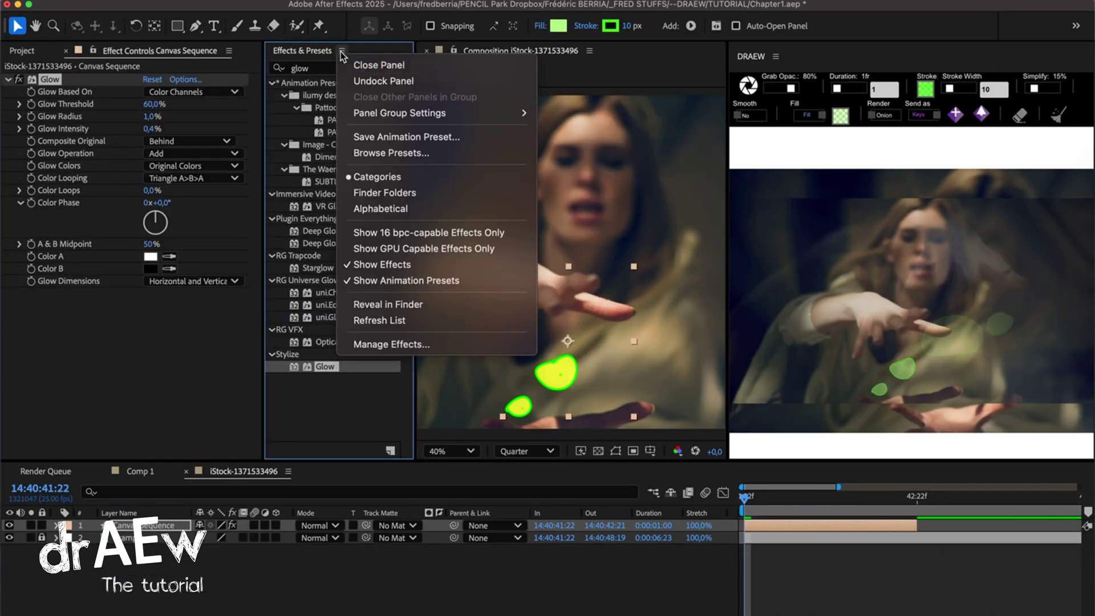
{"action": "left_click", "coordinate": [357, 67]}
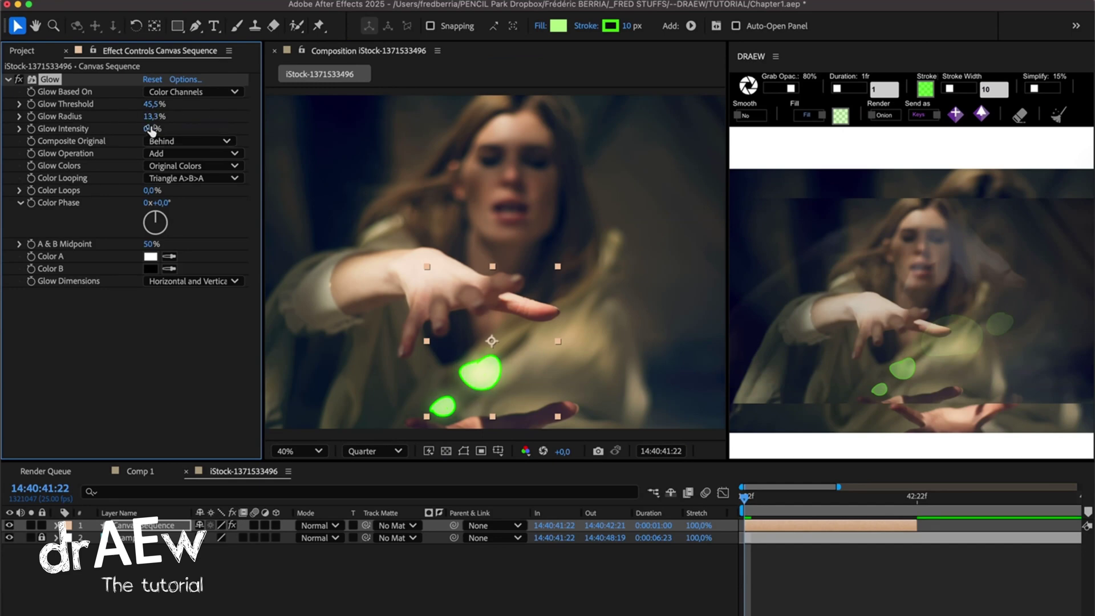
Step: Preview the glowing orbs, then return to frame 14:40:42:00 with the Canvas Sequence layer selected
{"action": "key", "text": "space"}
{"action": "key", "text": "space"}
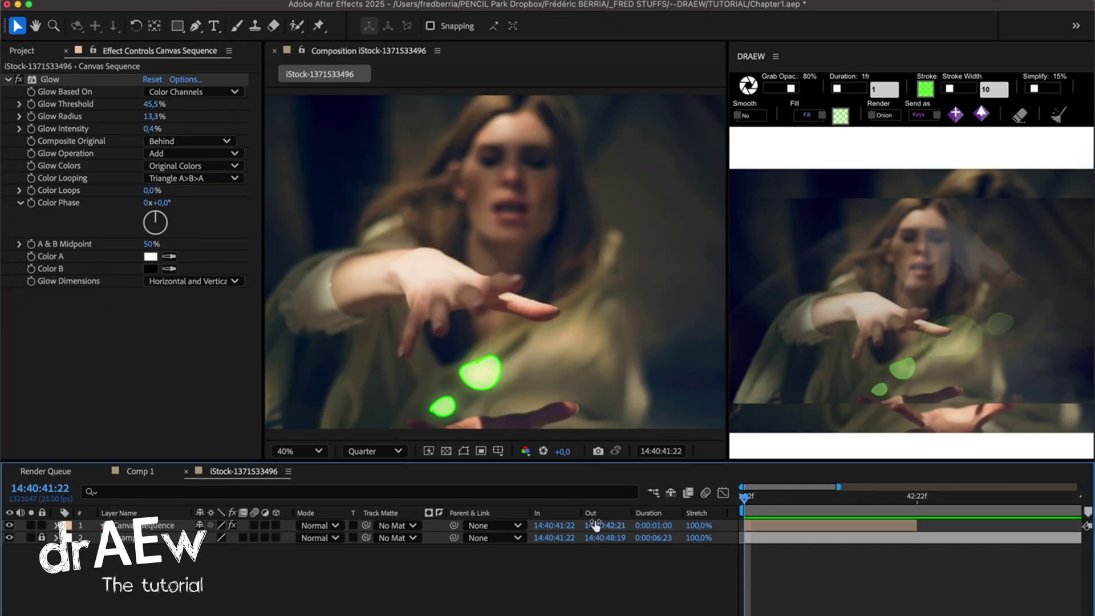
{"action": "key", "text": "space"}
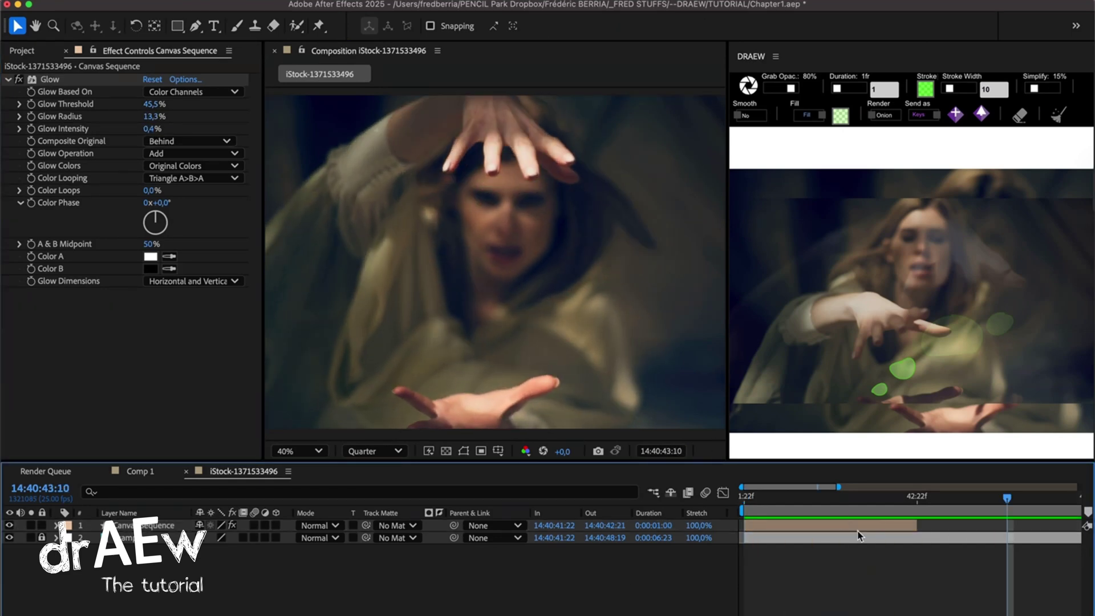
{"action": "left_click", "coordinate": [770, 502]}
{"action": "left_click", "coordinate": [774, 525]}
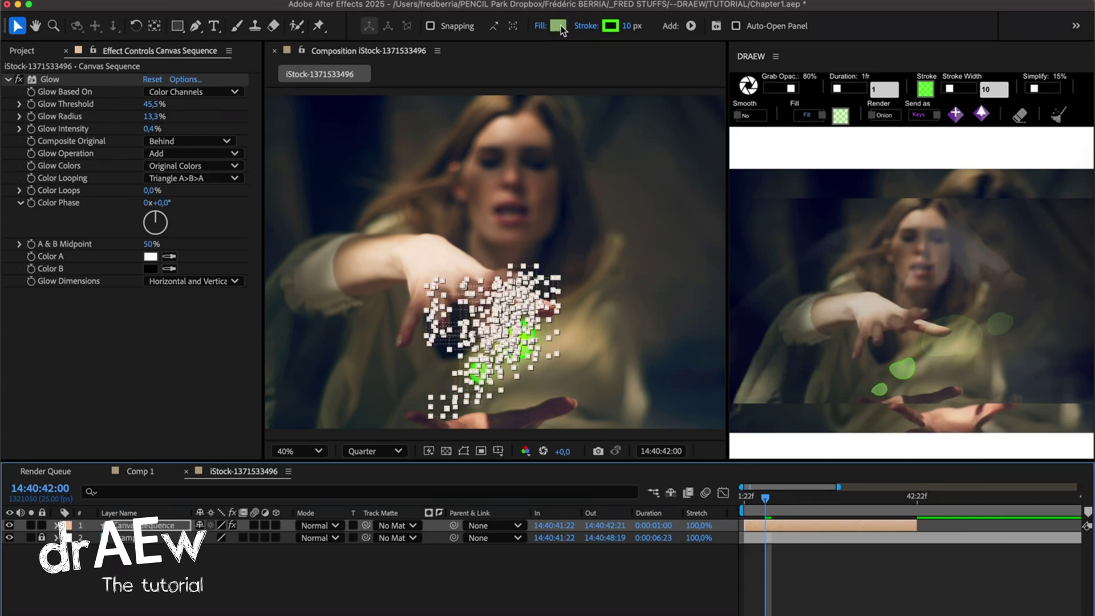
Step: Give the orbs a magenta FF00D4 fill and a 0 px outline
{"action": "left_click", "coordinate": [561, 25]}
{"action": "left_click", "coordinate": [575, 343]}
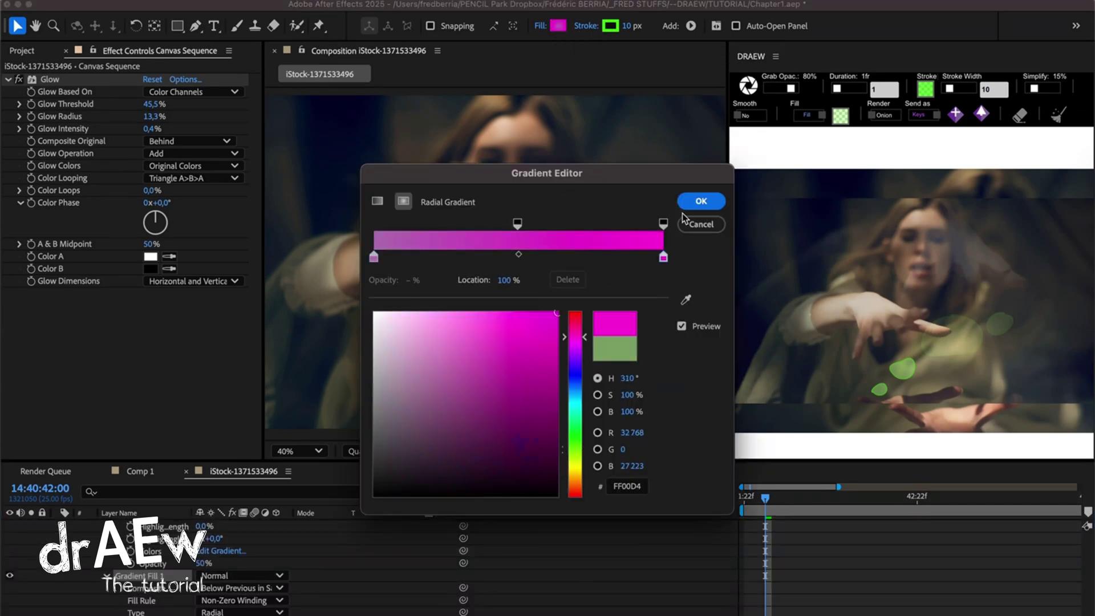
{"action": "left_click", "coordinate": [699, 202]}
{"action": "left_click", "coordinate": [610, 25]}
{"action": "left_click", "coordinate": [692, 259]}
Step: Collapse the layer's properties and play the magenta orb animation from its first frame
{"action": "scroll", "coordinate": [371, 565], "scroll_direction": "down", "scroll_amount": 1}
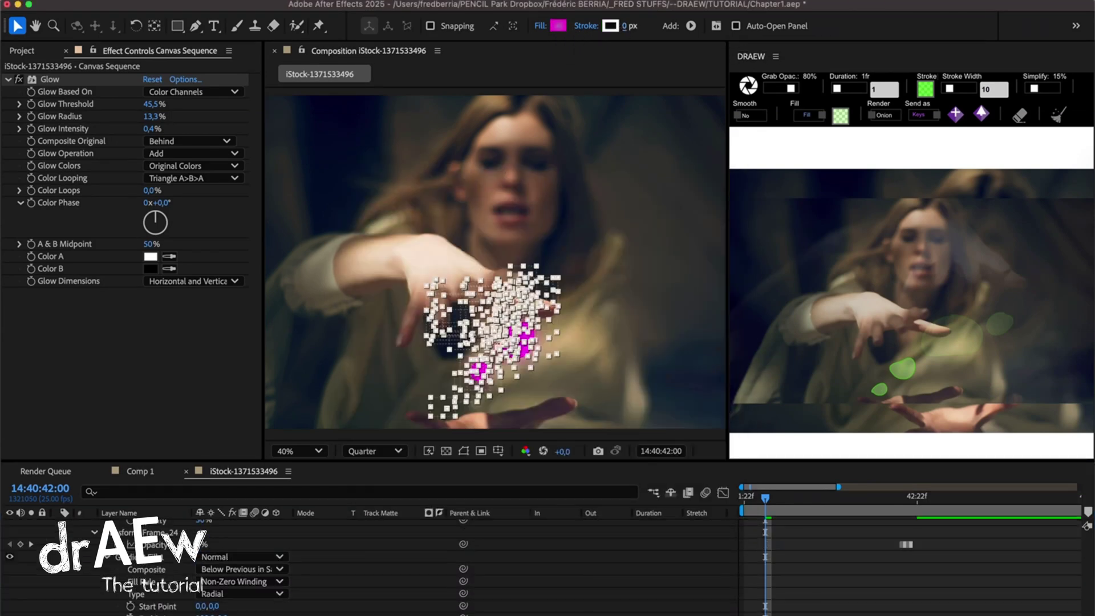
{"action": "scroll", "coordinate": [91, 536], "scroll_direction": "up", "scroll_amount": 2}
{"action": "left_click", "coordinate": [142, 526]}
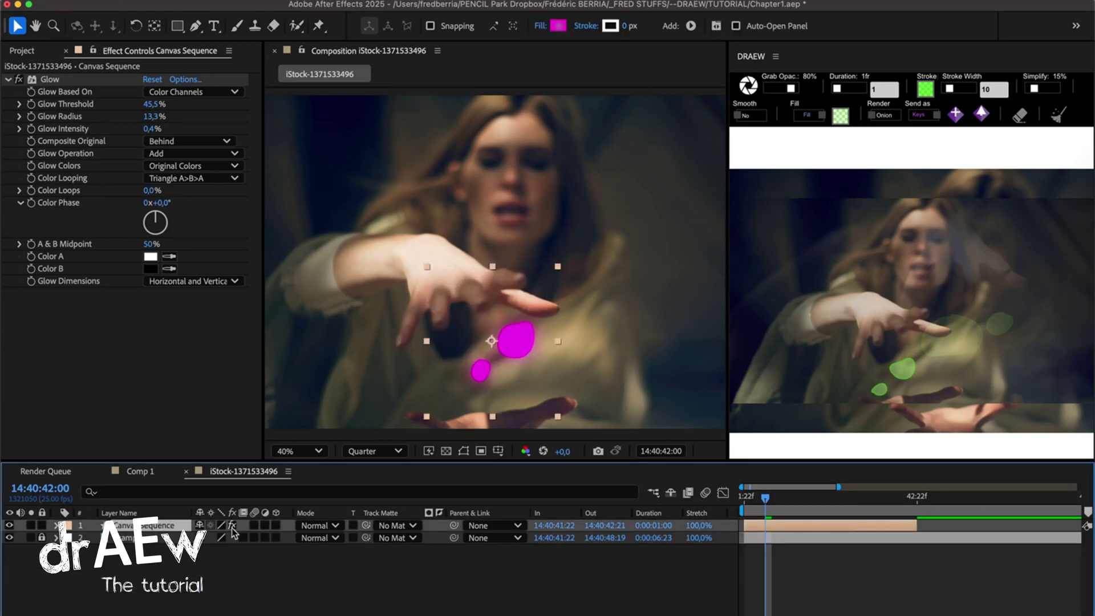
{"action": "key", "text": "Home"}
{"action": "left_click", "coordinate": [614, 580]}
{"action": "key", "text": "space"}
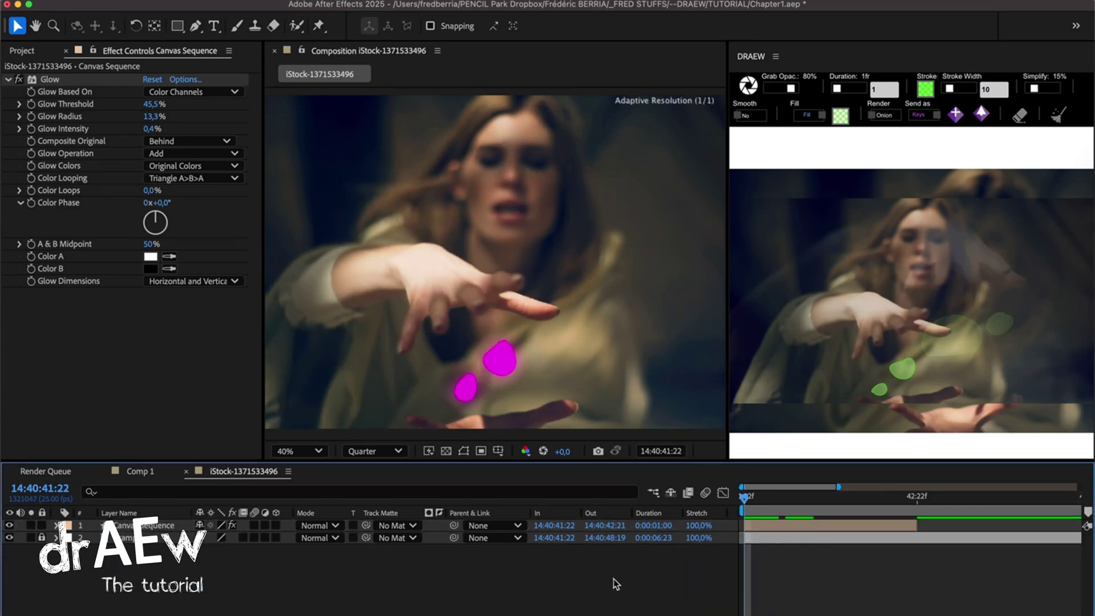